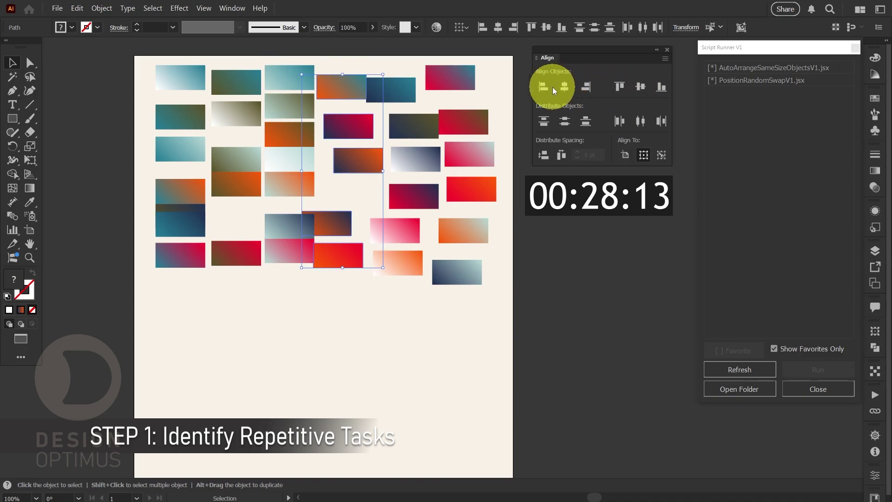
Step: Align the rectangles in the fourth, fifth and sixth columns to their horizontal centres, one column at a time
left_click(564, 87)
left_click_drag(407, 292, 381, 84)
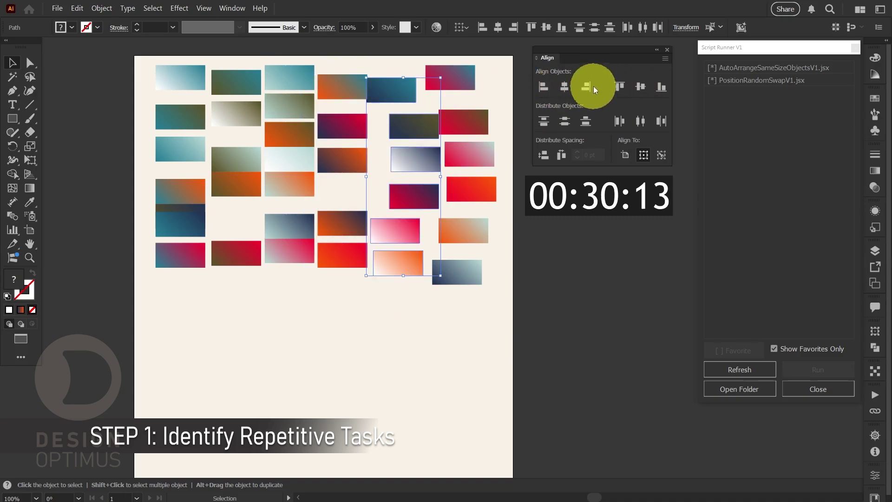
left_click(564, 86)
left_click_drag(488, 305, 450, 95)
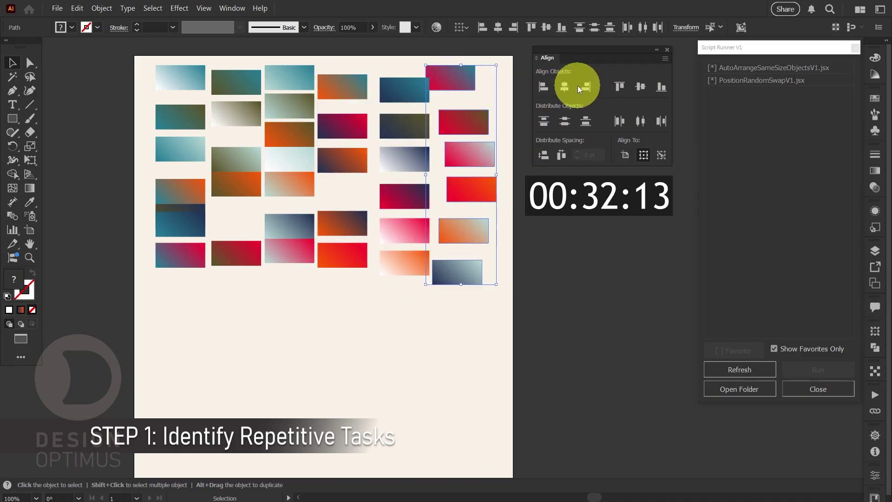
left_click(564, 87)
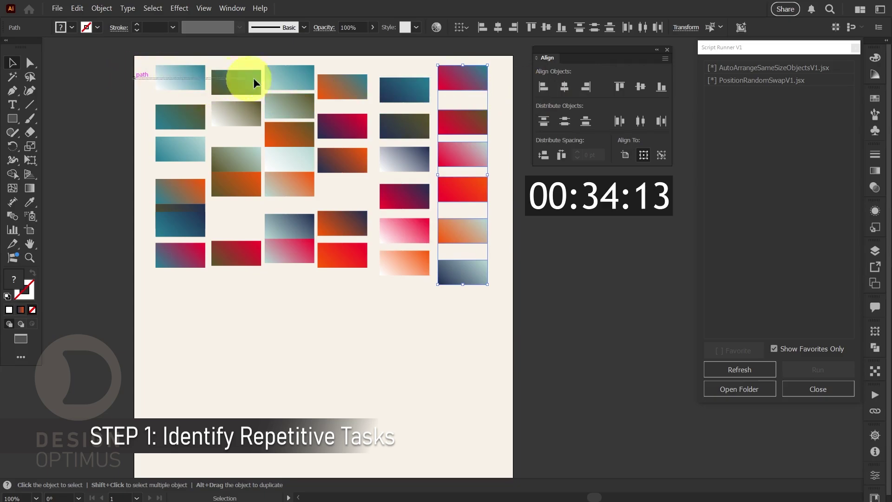
Step: Align the six rectangles of the first row by their top edges, and do the same for the second row
left_click_drag(516, 83, 520, 83)
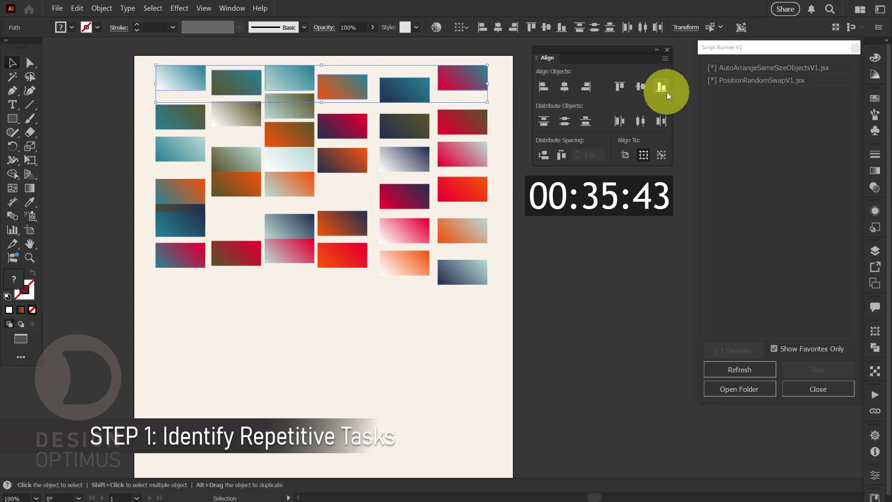
left_click(620, 86)
left_click_drag(150, 99, 332, 107)
left_click_drag(510, 106, 362, 131)
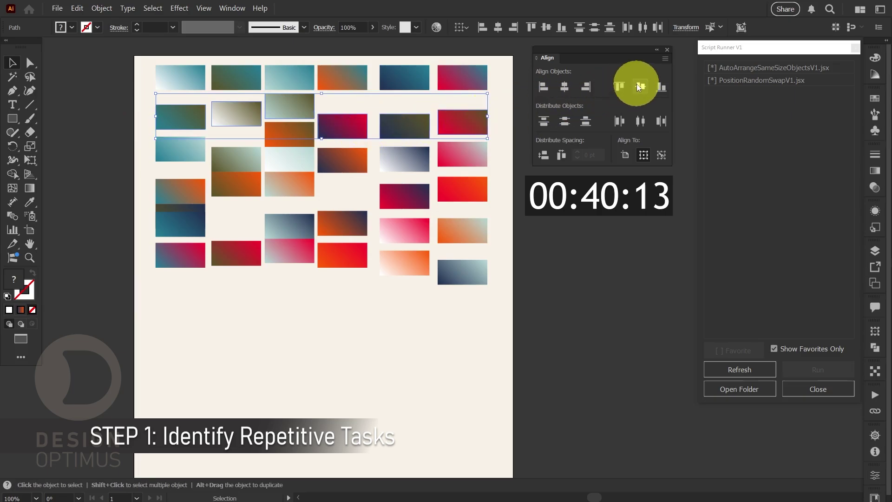
left_click(620, 87)
Step: Select the six rectangles that form the third row and align them by their top edges
left_click(185, 145)
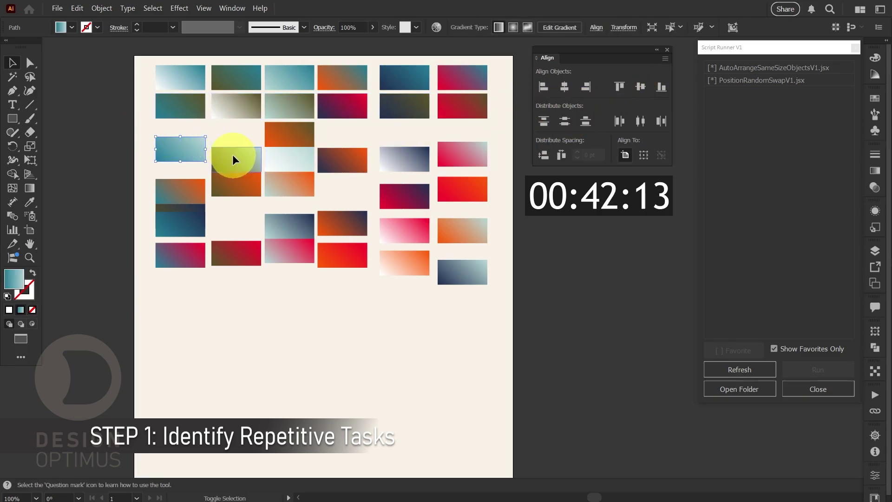
left_click(235, 159, "shift")
left_click(288, 139, "shift")
left_click(342, 159, "shift")
left_click(398, 156, "shift")
left_click(454, 155, "shift")
left_click(620, 86)
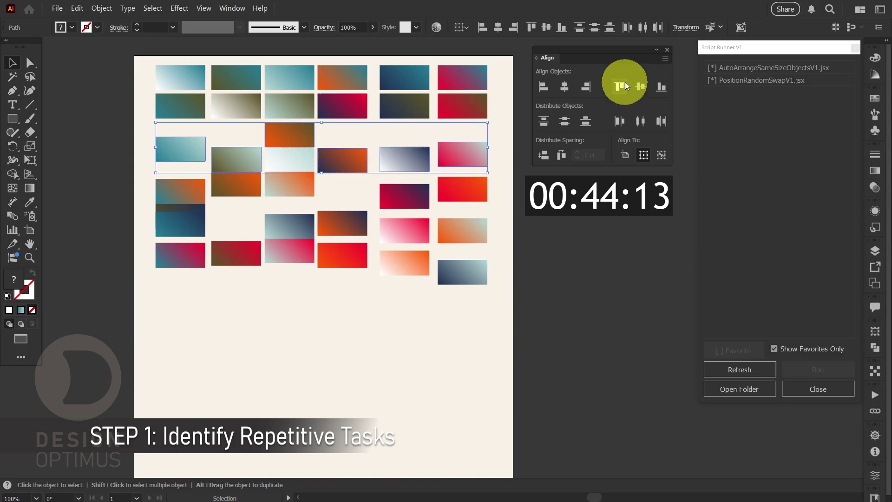
Step: Gather one rectangle per column for the fourth row and align them by their top edges
left_click(183, 188)
left_click(236, 188, "shift")
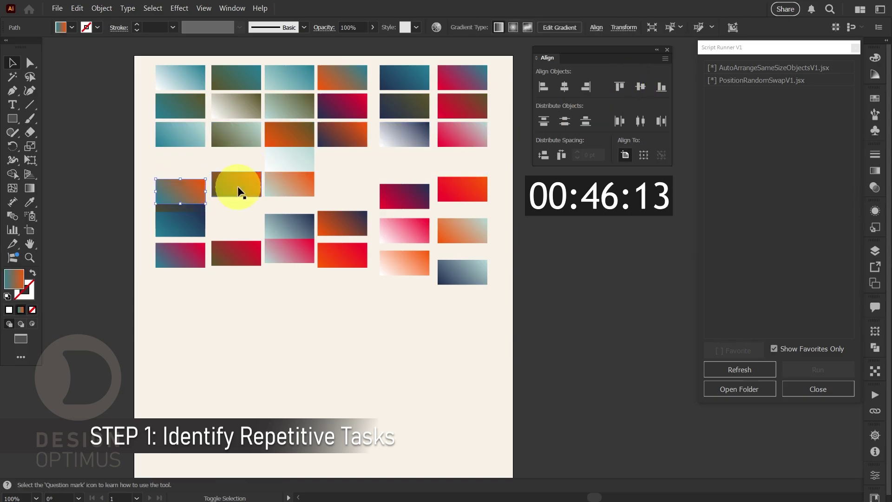
left_click(282, 166, "shift")
left_click(363, 218, "shift")
left_click(405, 199, "shift")
left_click(445, 189, "shift")
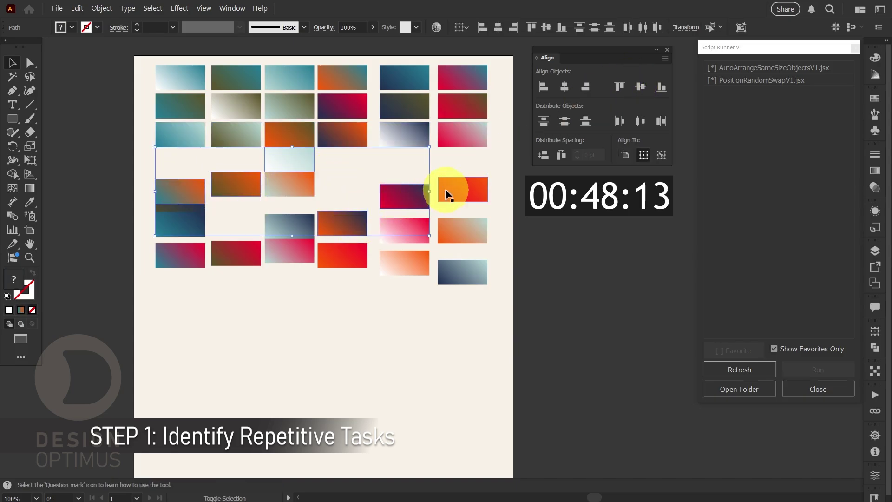
left_click(619, 85)
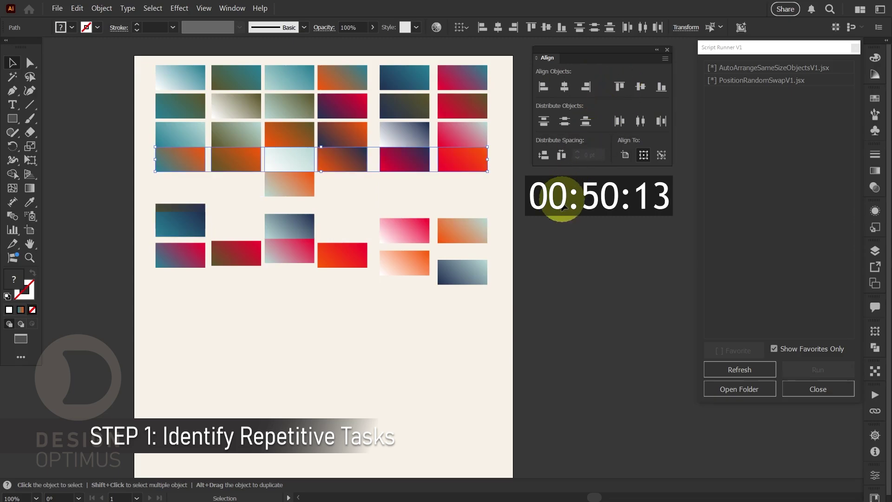
Step: Pull the overlapped dark rectangle upward in the first column, and top-align one rectangle per column as the fifth row
left_click_drag(190, 204, 193, 185)
left_click(230, 247, "shift")
left_click(281, 189, "shift")
left_click(324, 247, "shift")
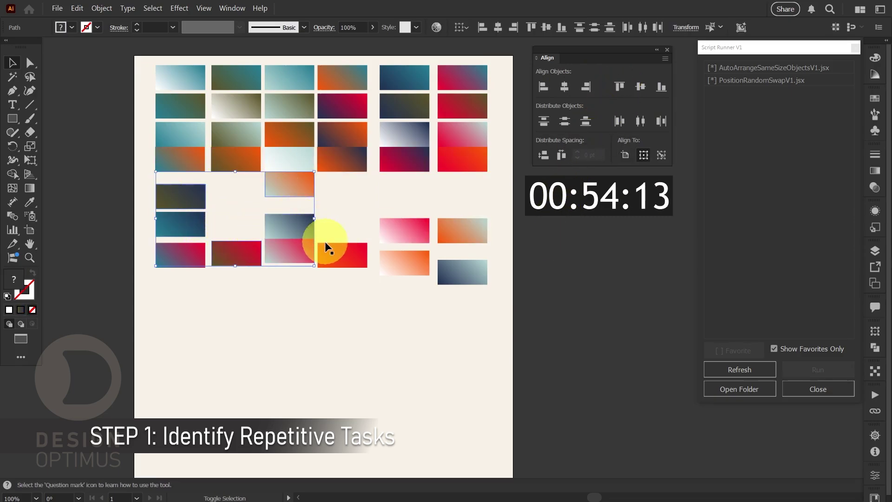
left_click(406, 232, "shift")
left_click(454, 229, "shift")
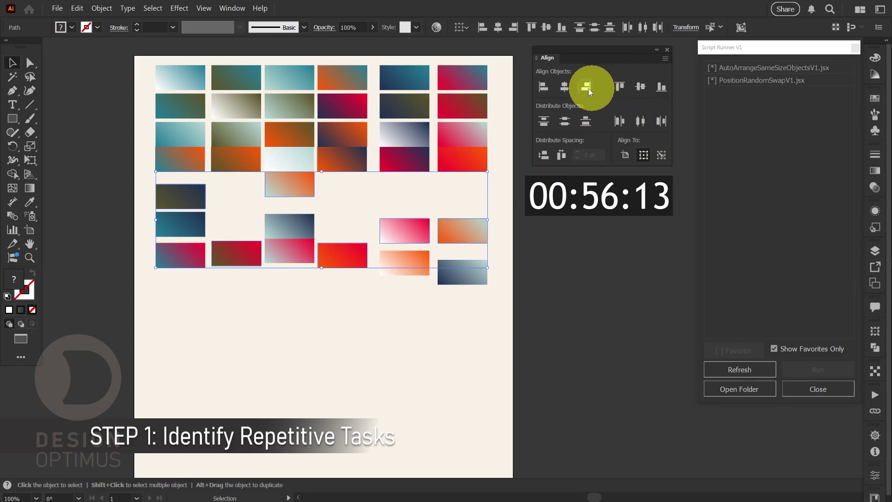
left_click(618, 87)
left_click(265, 209)
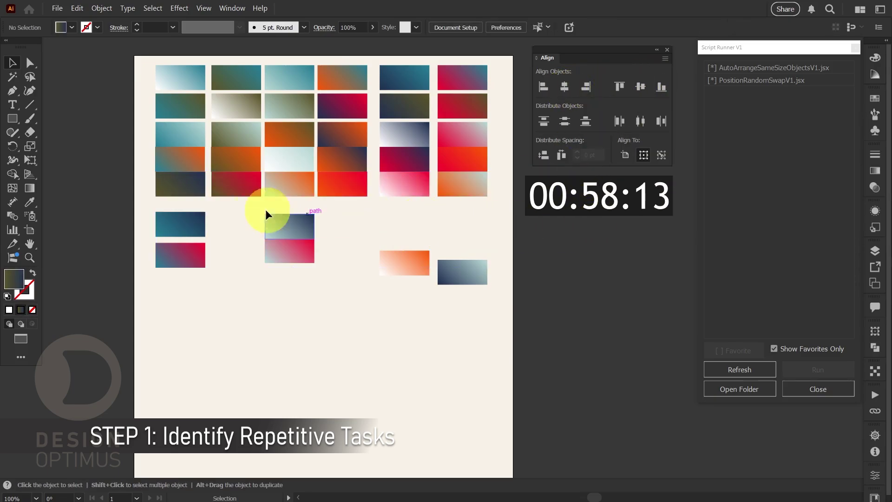
Step: Spread the six remaining rectangles across the columns as a sixth row and align them by their bottom edges
left_click_drag(188, 245, 241, 214)
left_click_drag(292, 248, 355, 225)
left_click_drag(399, 253, 401, 213)
left_click_drag(455, 264, 458, 219)
mouse_move(196, 271)
left_mouse_down()
mouse_move(163, 235)
mouse_move(393, 234)
mouse_move(474, 221)
left_mouse_up()
left_click(661, 86)
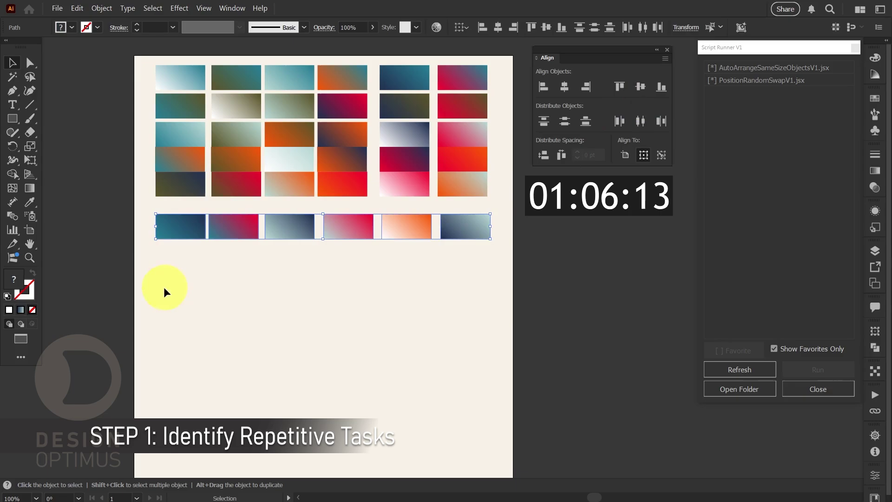
Step: Left-align all six rectangles in the first column and in the second column
left_click_drag(185, 264, 166, 86)
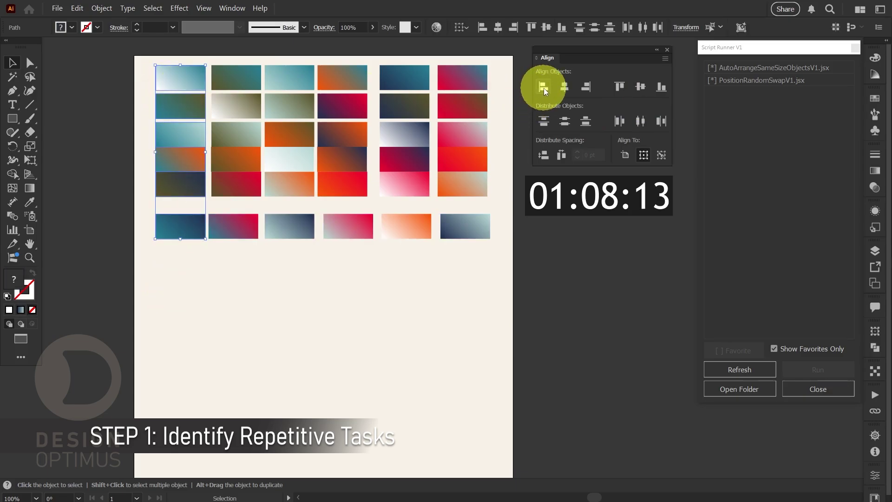
left_click(543, 86)
left_click_drag(215, 242, 241, 83)
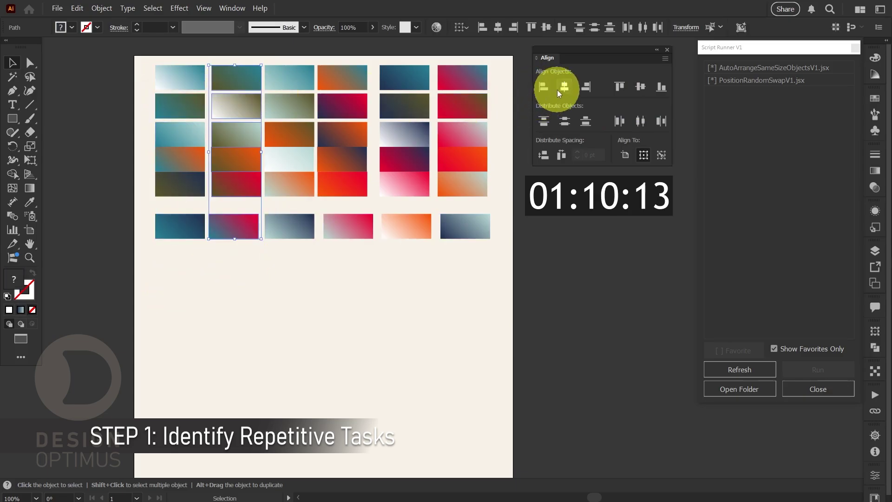
left_click(543, 86)
left_click_drag(296, 248, 280, 78)
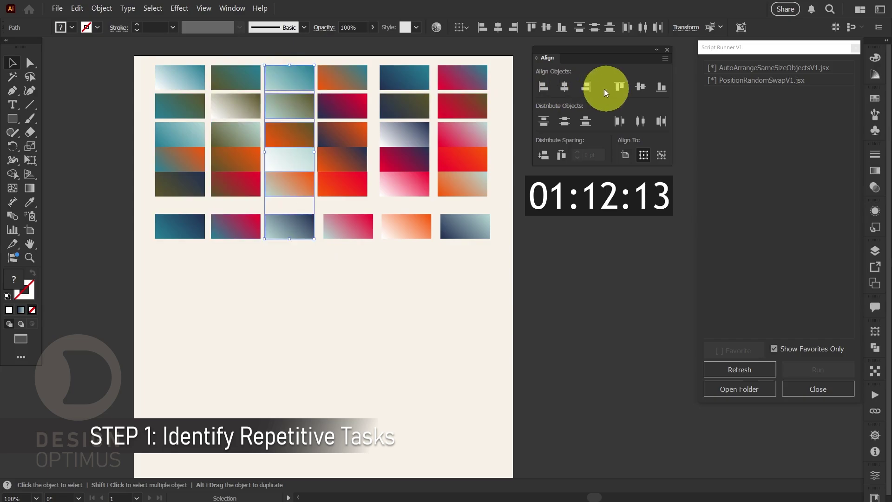
Step: Align all rectangles in the fourth, fifth and sixth columns to their horizontal centres, including the new sixth row
left_click_drag(349, 254, 327, 74)
left_click(564, 87)
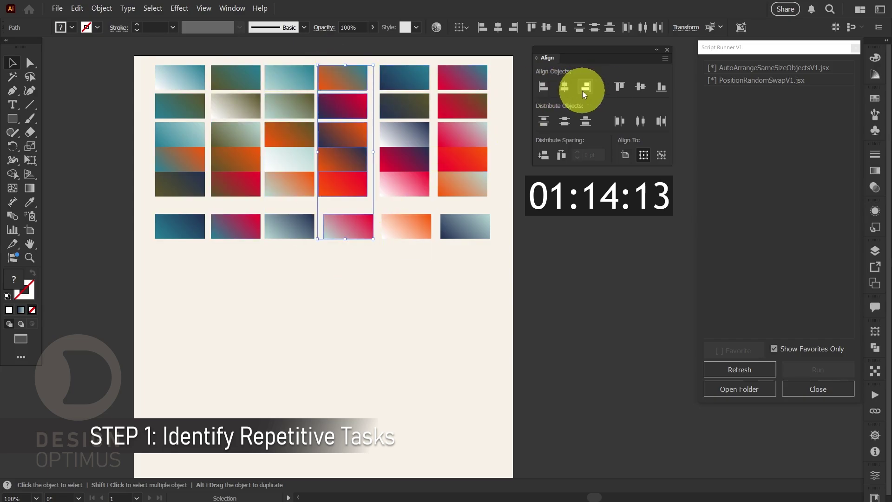
left_click_drag(416, 255, 389, 70)
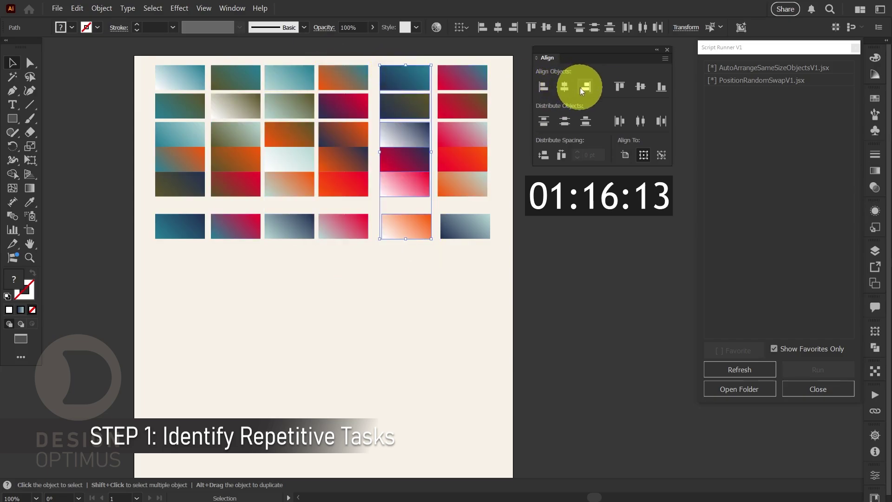
left_click(564, 86)
left_click_drag(492, 270, 462, 75)
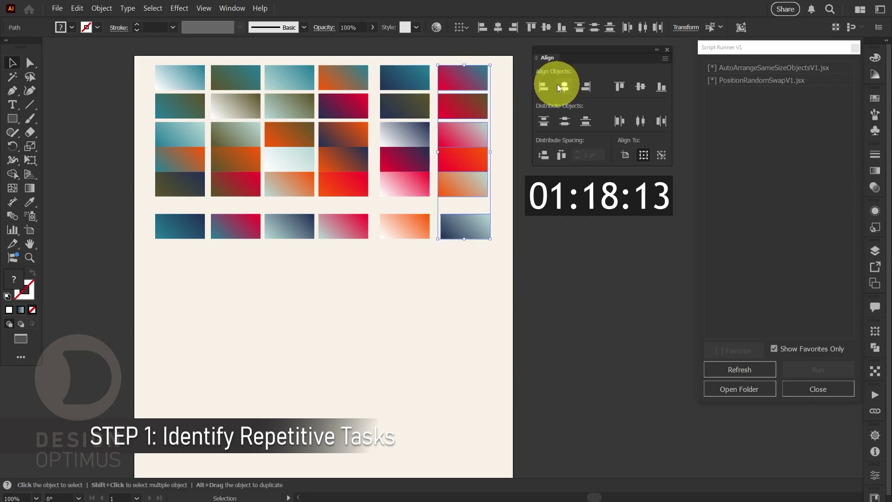
left_click(564, 87)
left_click(388, 244)
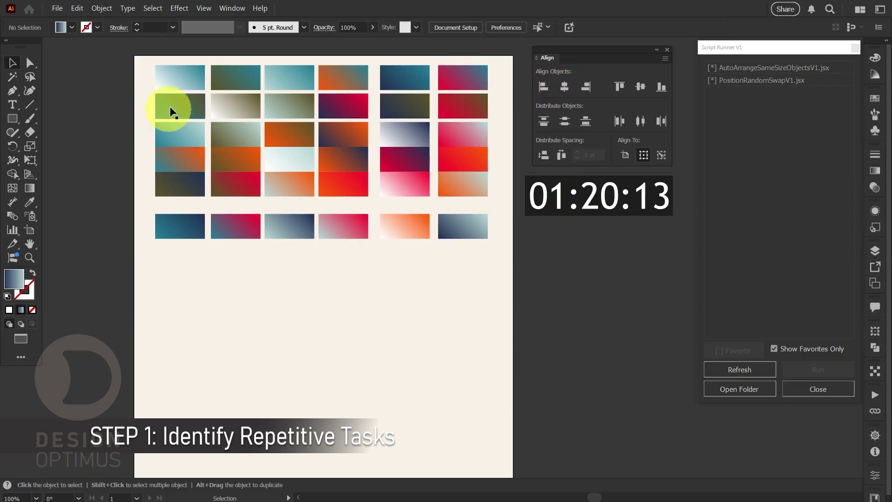
Step: Move the columns together so they abut in two three-column blocks with a narrow gap between the blocks
left_click_drag(236, 258, 205, 88)
left_click_drag(311, 254, 255, 92)
left_click_drag(399, 251, 358, 89)
left_click_drag(454, 242, 407, 89)
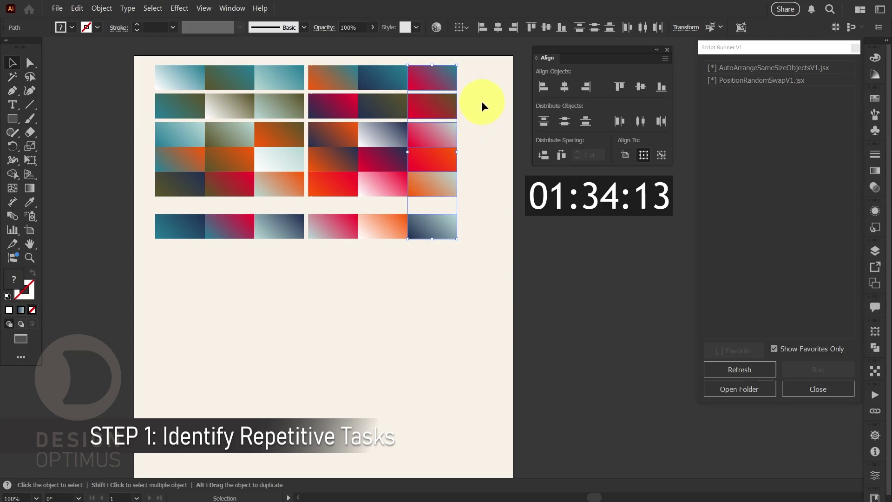
Step: Move the second and third rows up so each one snaps against the row above it
left_click_drag(481, 101, 206, 89)
left_click_drag(140, 130, 485, 127)
left_click_drag(205, 123, 205, 114)
key("a")
key("v")
Step: Snap the fourth, fifth and sixth rows up against the rows above, and shift the right three-column block to close the remaining gap
left_click_drag(134, 148, 457, 158)
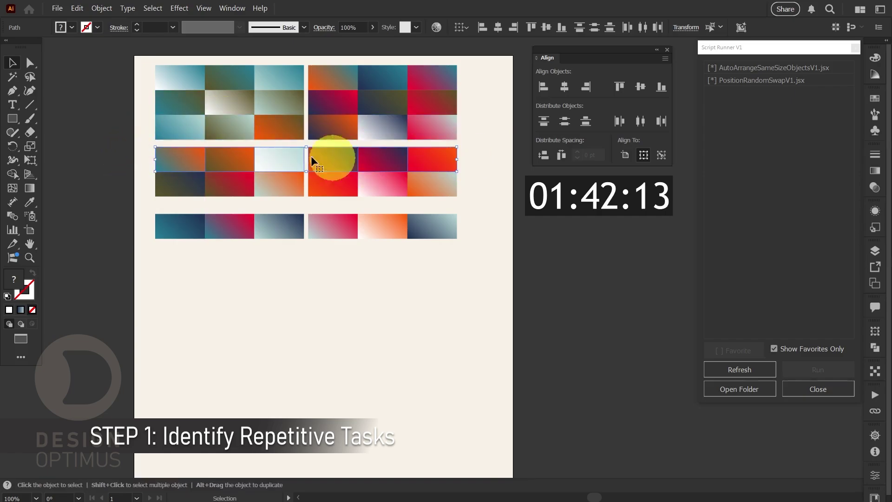
left_click_drag(205, 146, 207, 139)
key("a")
key("v")
left_click_drag(152, 176, 457, 193)
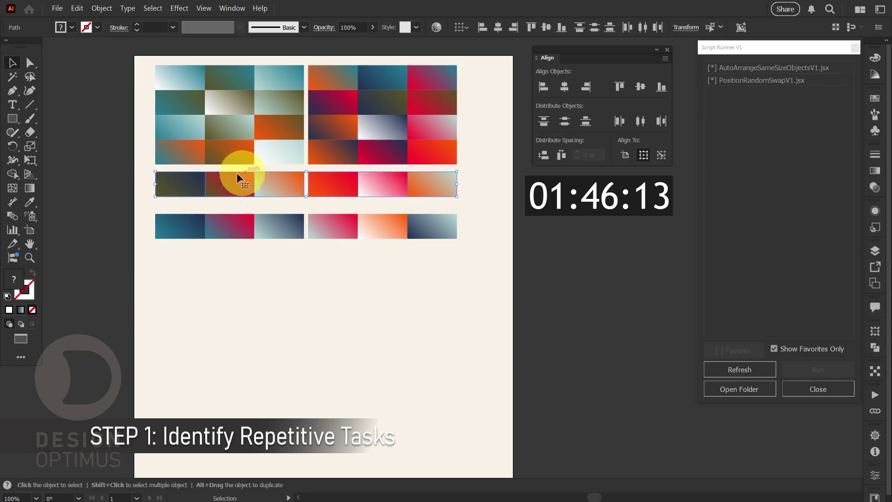
left_click_drag(204, 172, 205, 163)
left_click_drag(152, 204, 471, 239)
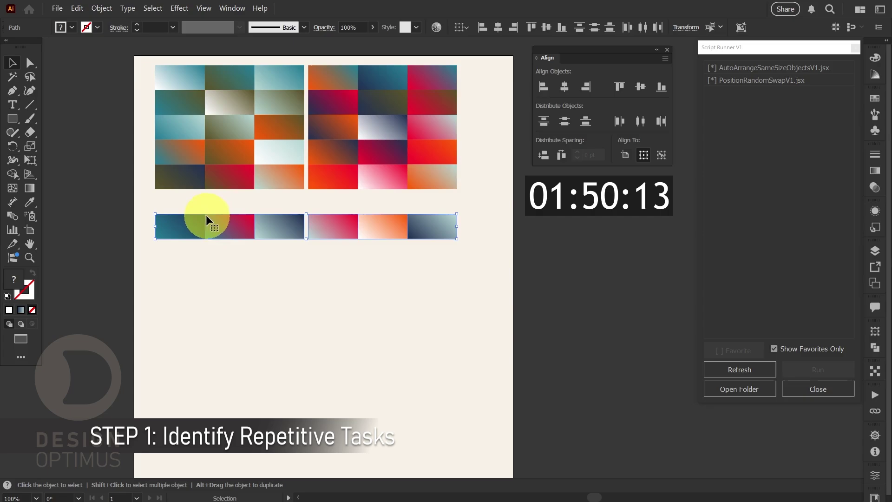
left_click_drag(205, 214, 191, 194)
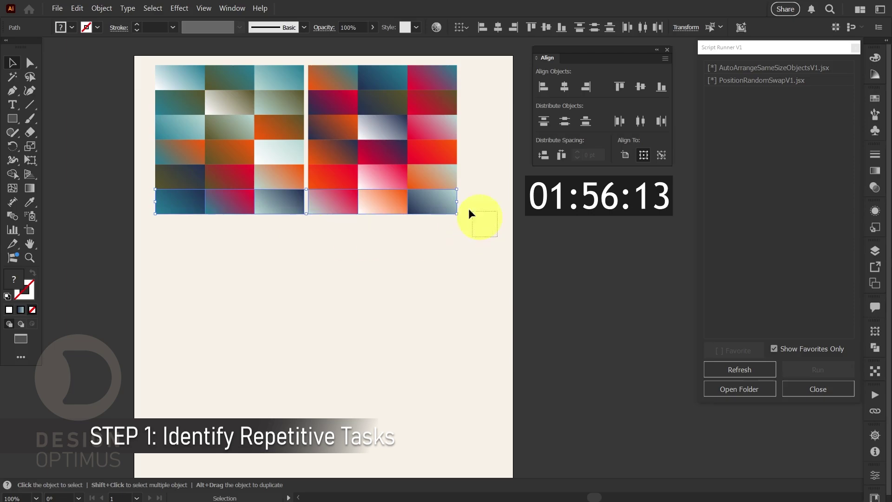
left_click_drag(497, 236, 305, 89)
left_click(663, 437)
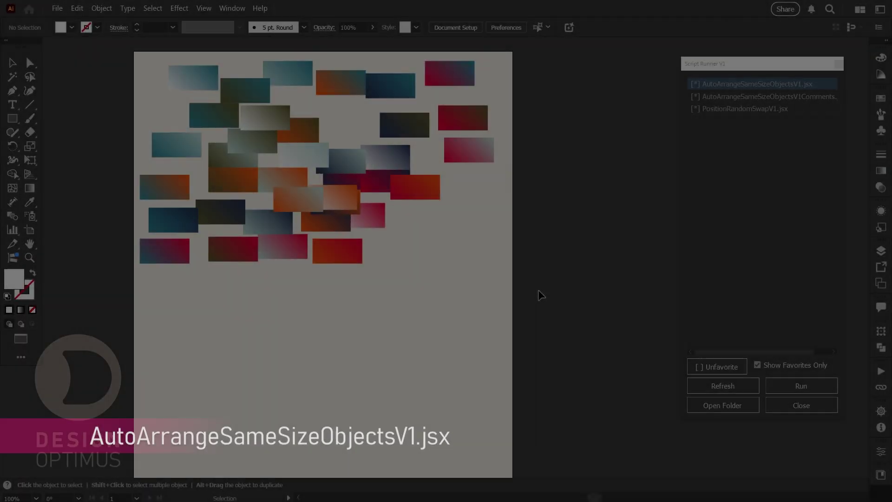
Step: Select all scattered rectangles and arrange them with the AutoArrangeSameSizeObjectsV1.jsx script in 6 columns without spacing
left_click_drag(537, 289, 153, 69)
double_click(758, 83)
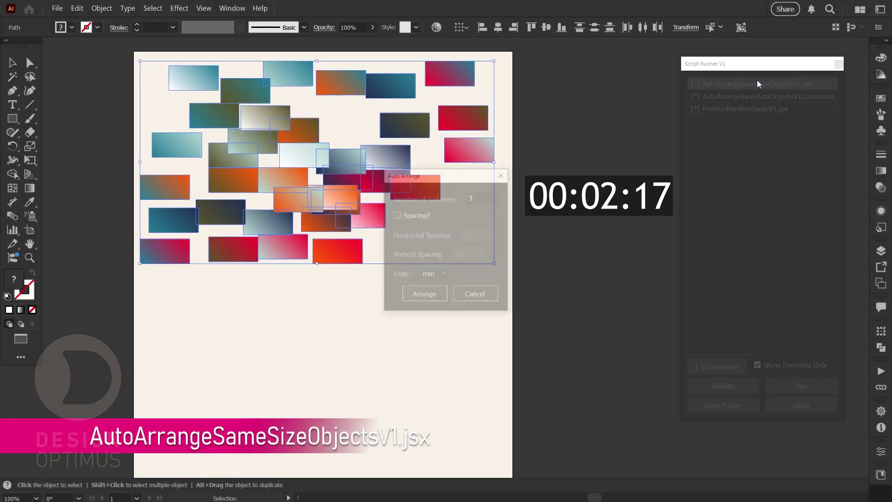
double_click(483, 197)
type("6")
left_click(428, 296)
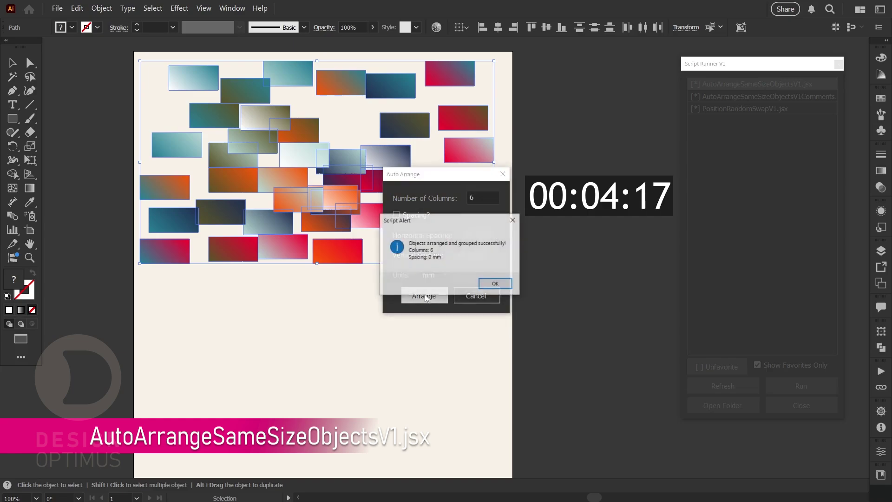
left_click(495, 284)
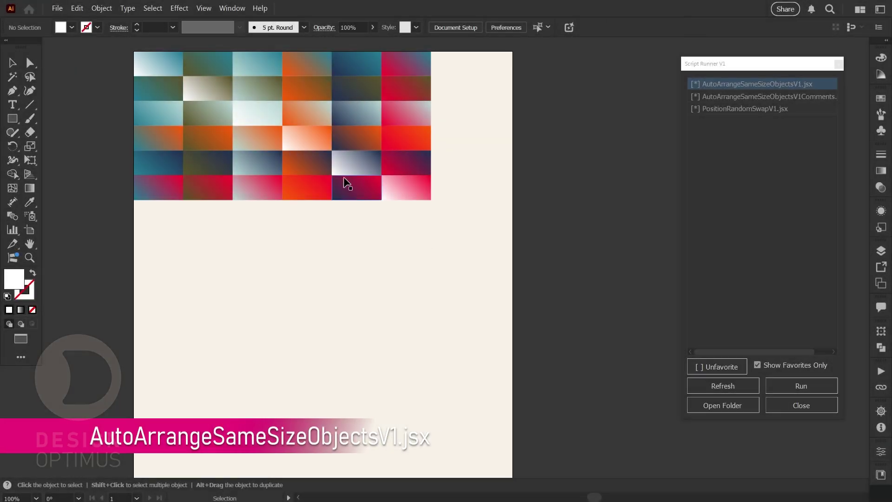
Step: Ungroup the arranged six-column grid of rectangles
left_click(342, 182)
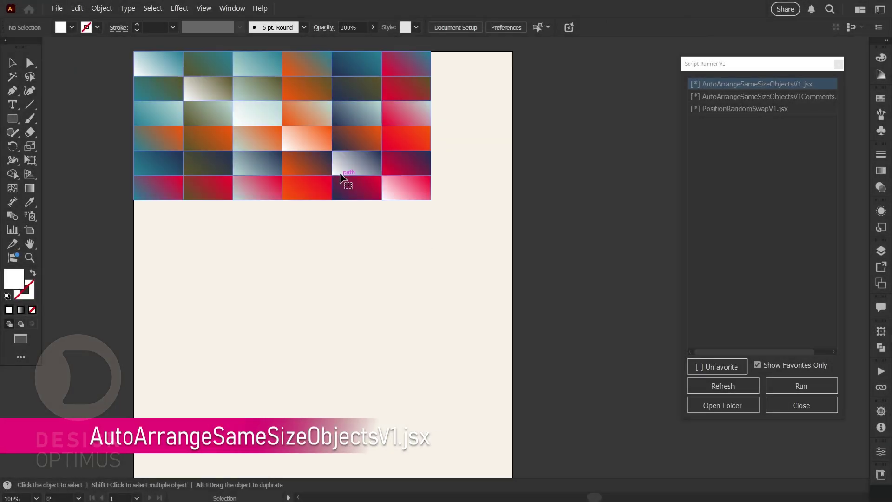
right_click(341, 176)
left_click(394, 320)
Step: Select all the rectangles and run AutoArrangeSameSizeObjectsV1.jsx with 6 columns and 6 px horizontal and vertical spacing
left_click_drag(484, 253, 136, 60)
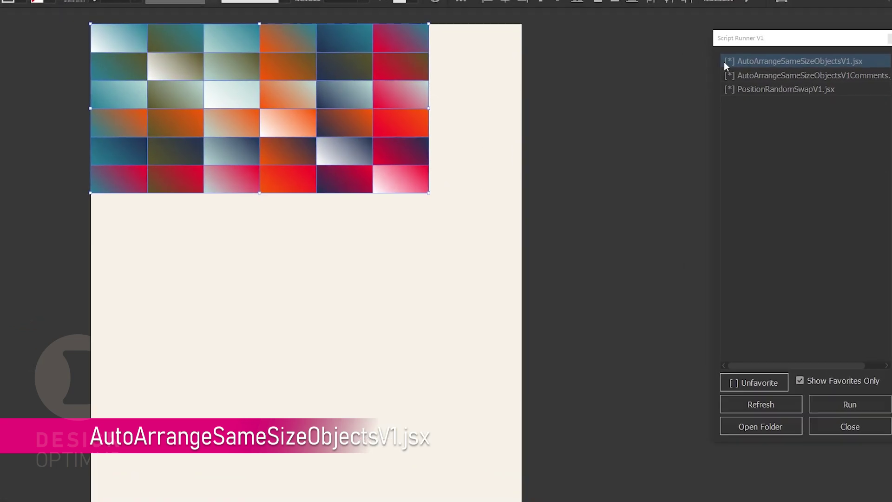
double_click(725, 62)
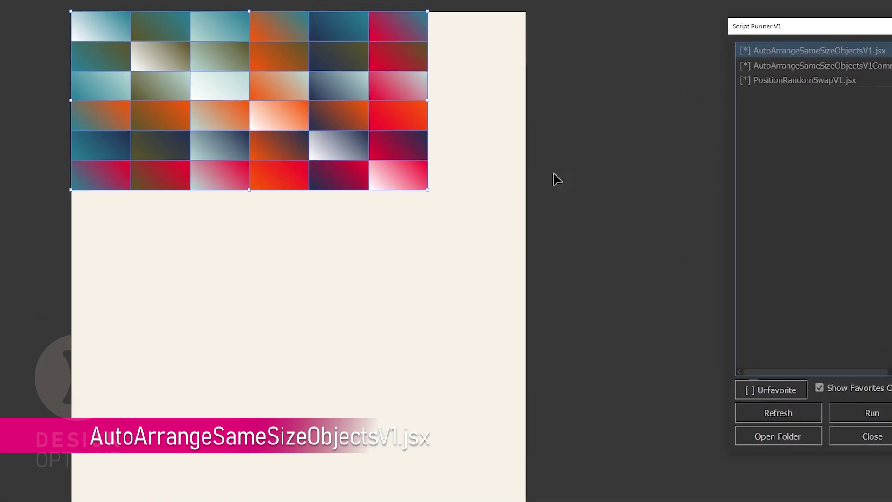
double_click(481, 186)
type("6")
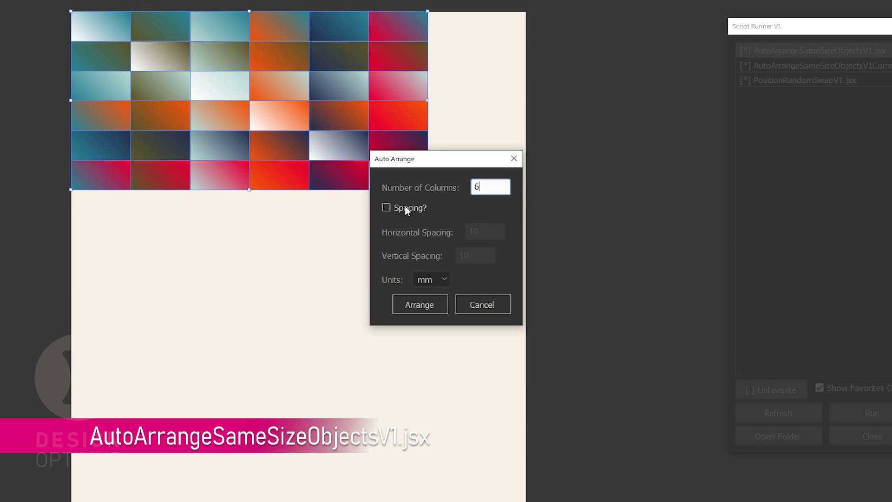
left_click(405, 207)
double_click(474, 232)
type("6")
double_click(473, 255)
type("6")
left_click(431, 280)
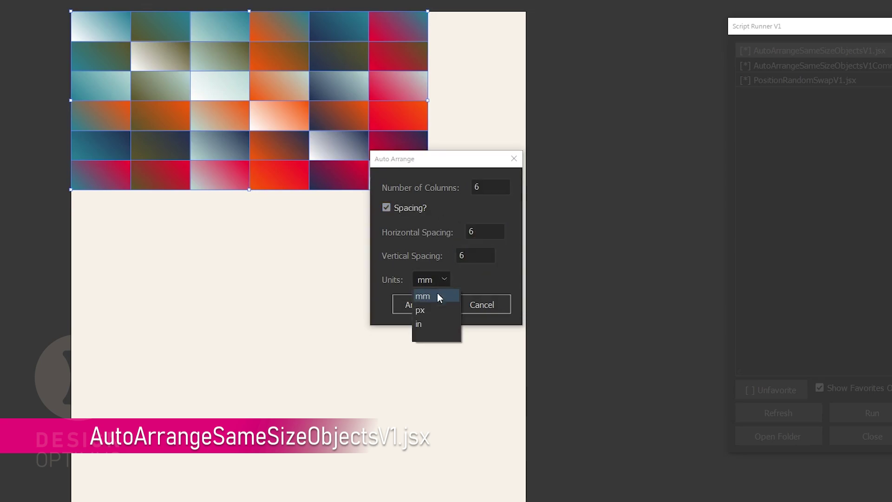
left_click(431, 309)
left_click(429, 311)
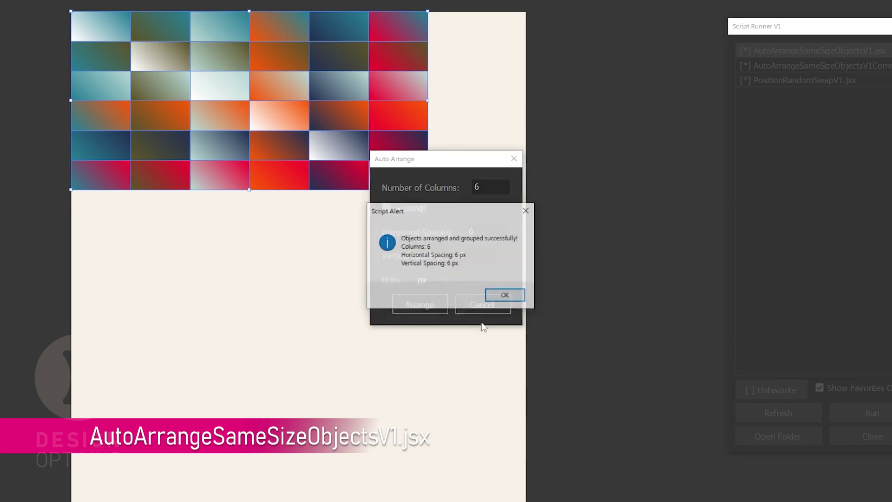
left_click(505, 295)
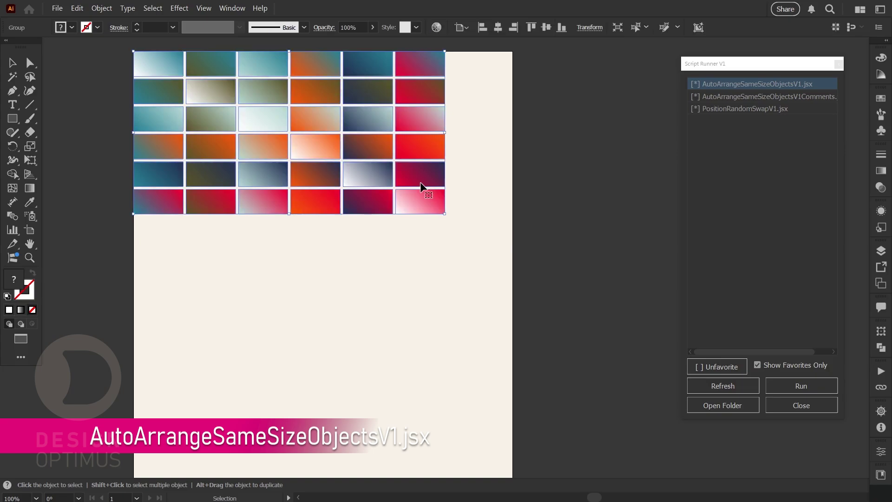
Step: Ungroup the grid of rectangles spaced 6 px apart and deselect it
right_click(421, 183)
left_click(466, 328)
left_click(485, 282)
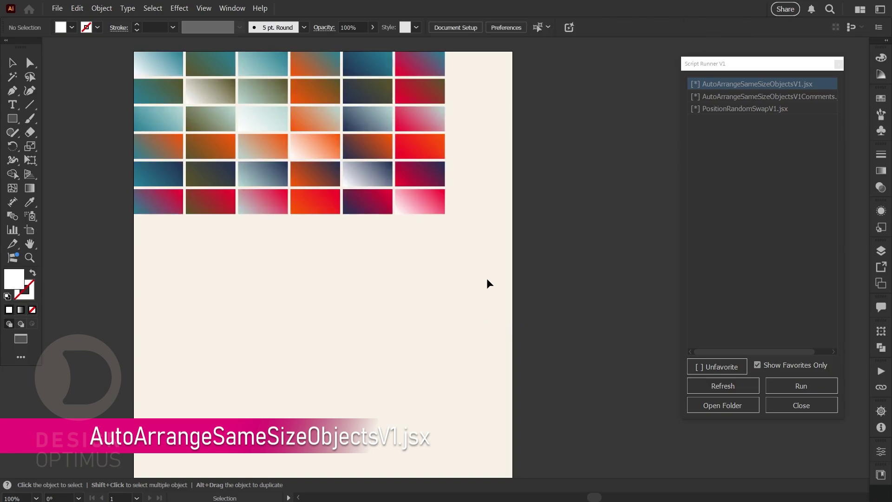
Step: Select all the rectangles and rearrange them with AutoArrangeSameSizeObjectsV1.jsx in 6 columns with 12 px horizontal and vertical spacing
left_click_drag(487, 278, 179, 76)
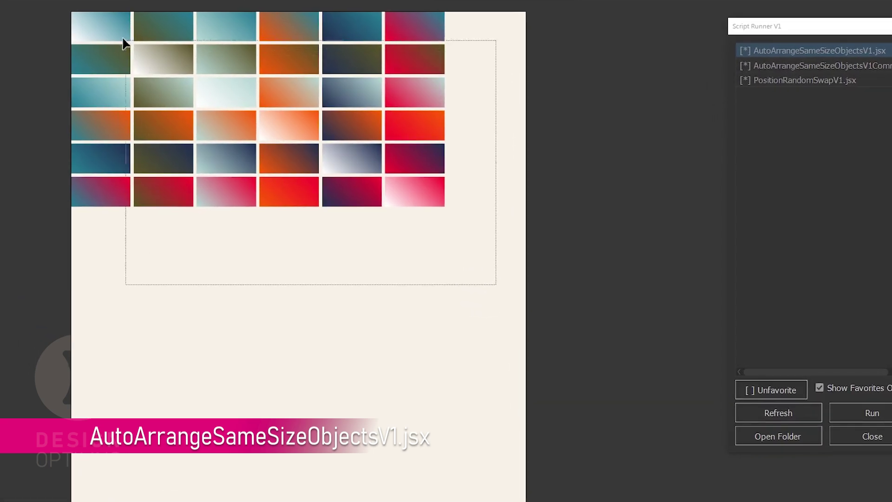
left_click_drag(125, 43, 124, 43)
double_click(775, 48)
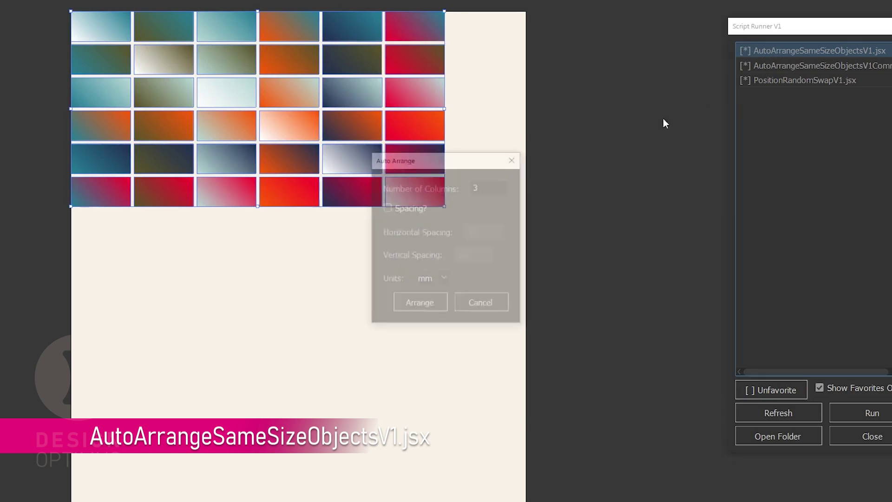
double_click(482, 194)
type("6")
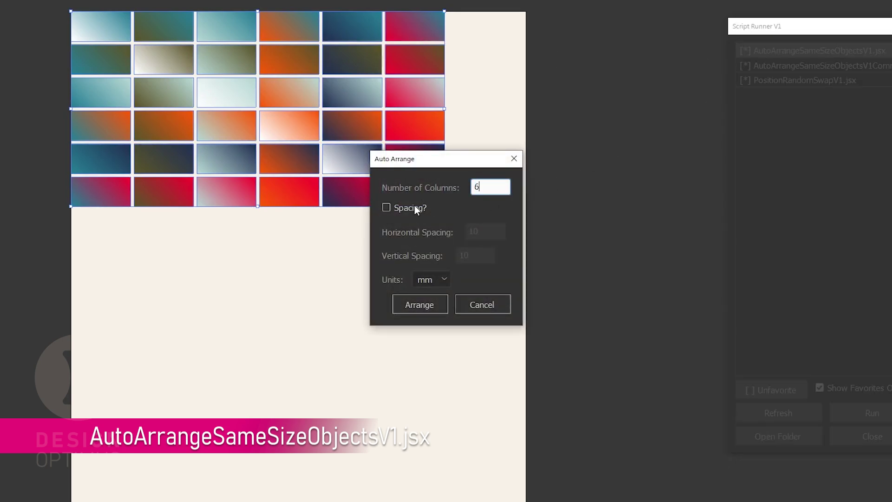
left_click(414, 206)
double_click(491, 231)
double_click(480, 255)
type("12")
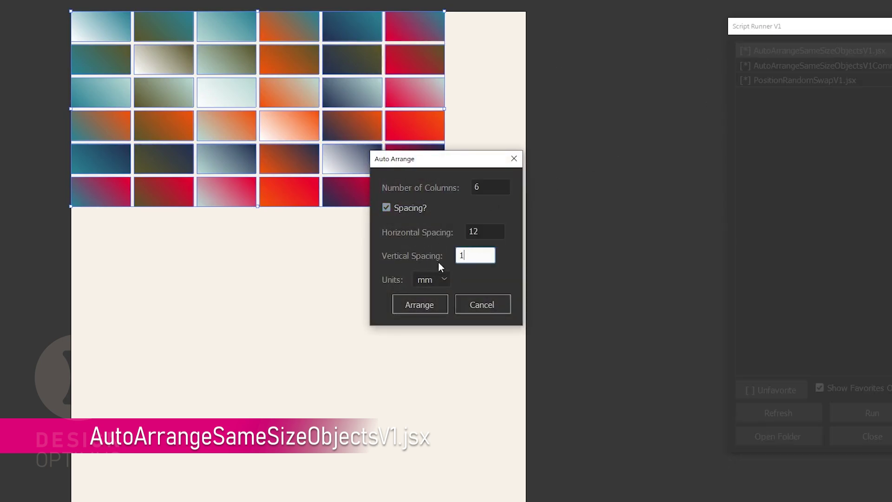
left_click(444, 279)
left_click(430, 308)
left_click(427, 307)
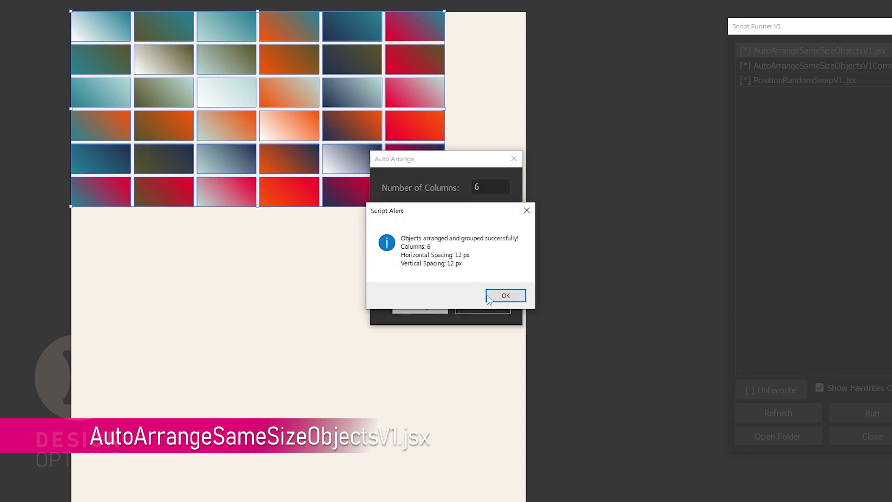
left_click(506, 295)
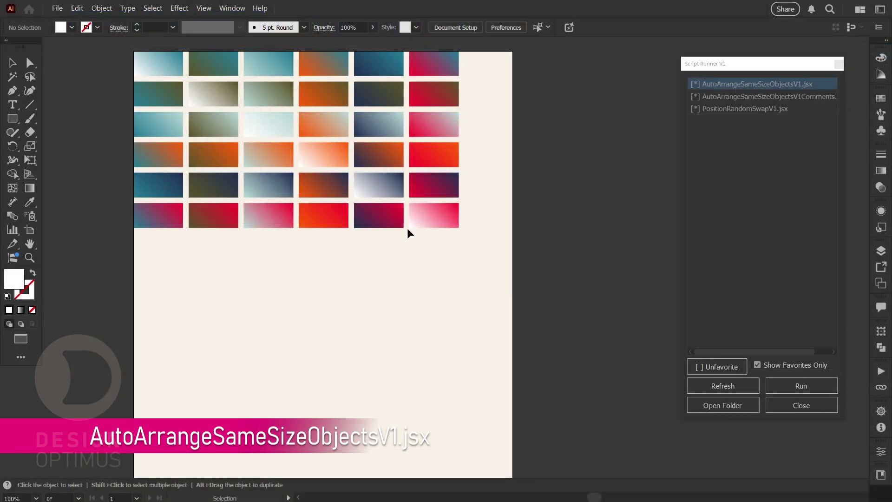
Step: Ungroup the grid of rectangles spaced 12 px apart
left_click(424, 211)
right_click(428, 210)
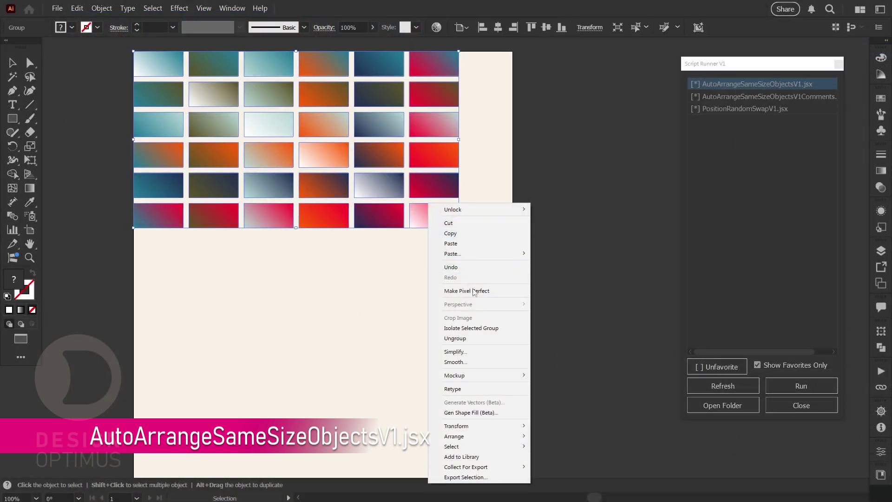
left_click(475, 338)
Step: Select all the rectangles and run AutoArrangeSameSizeObjectsV1.jsx with 3 columns, 20 px horizontal spacing and 0 px vertical spacing
left_click_drag(489, 272, 160, 58)
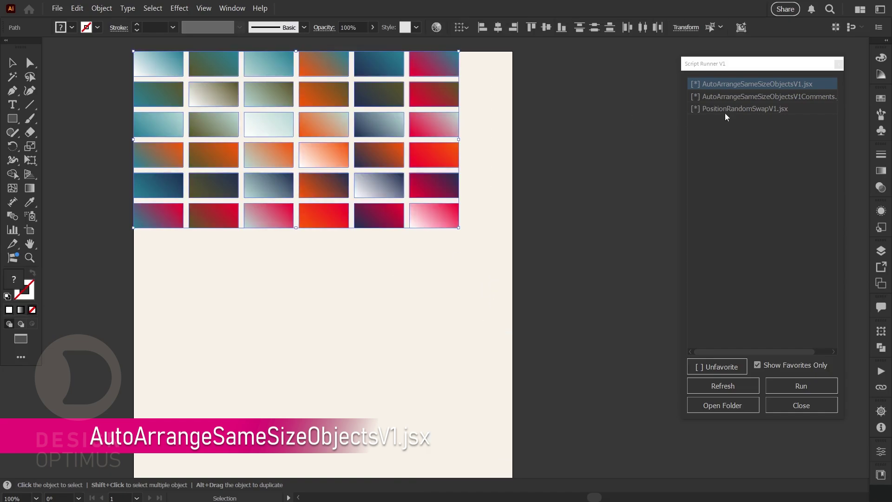
double_click(737, 85)
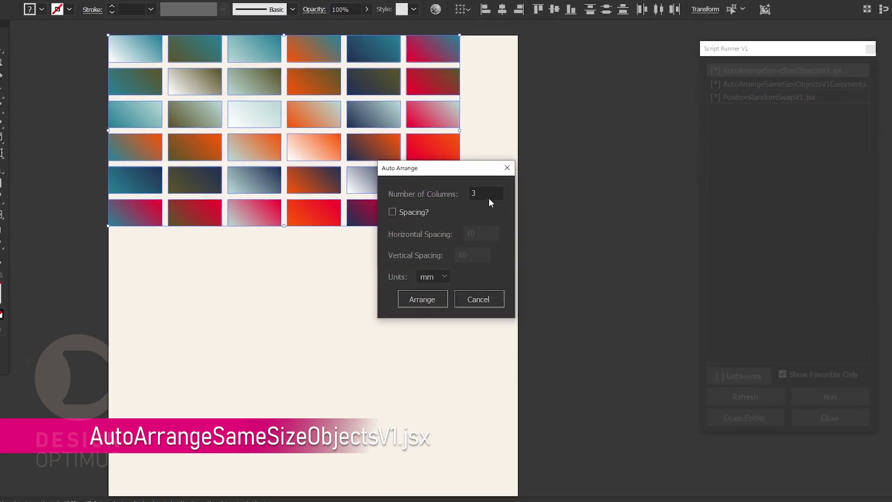
left_click(435, 196)
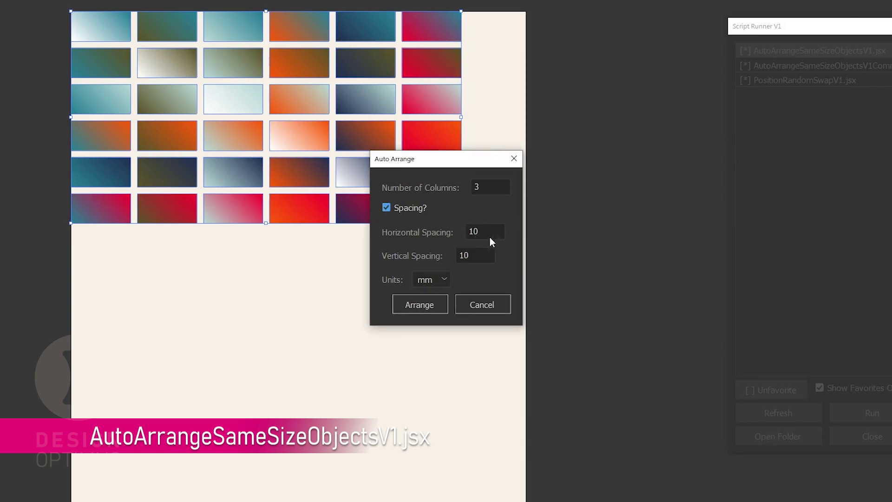
key("Tab")
type("20")
key("Tab")
type("0")
left_click(442, 279)
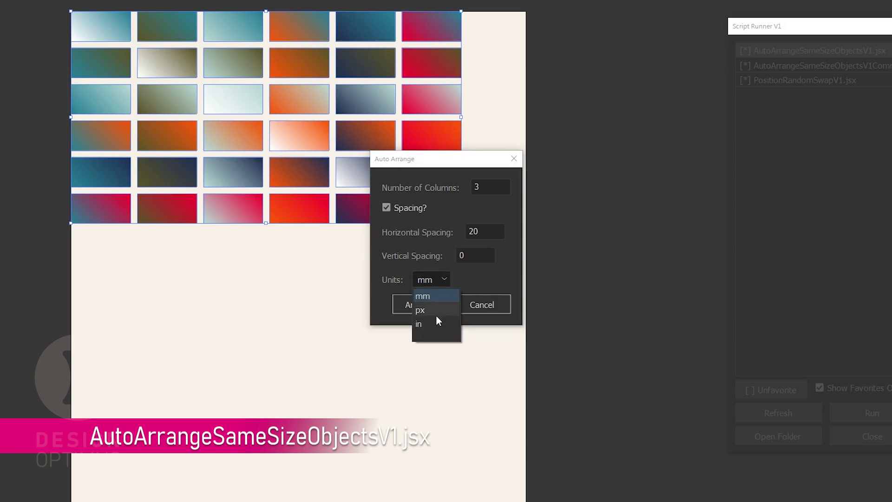
left_click(436, 312)
left_click(428, 311)
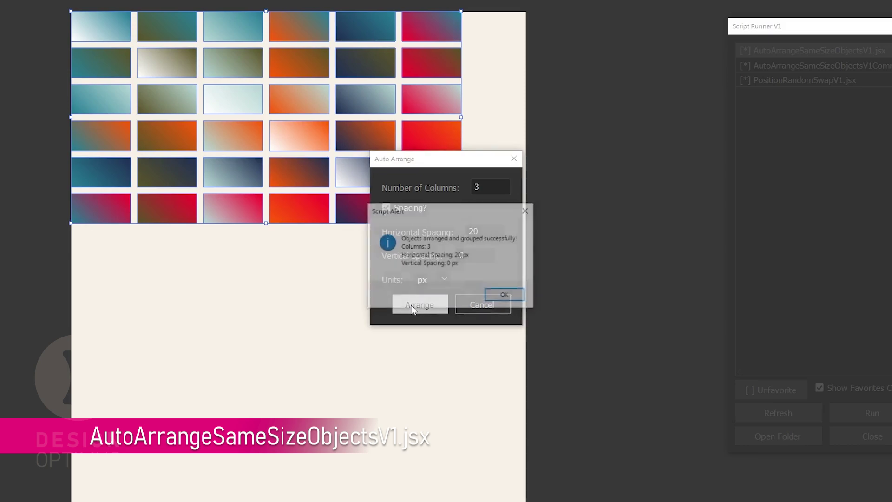
left_click(505, 296)
left_click(501, 372)
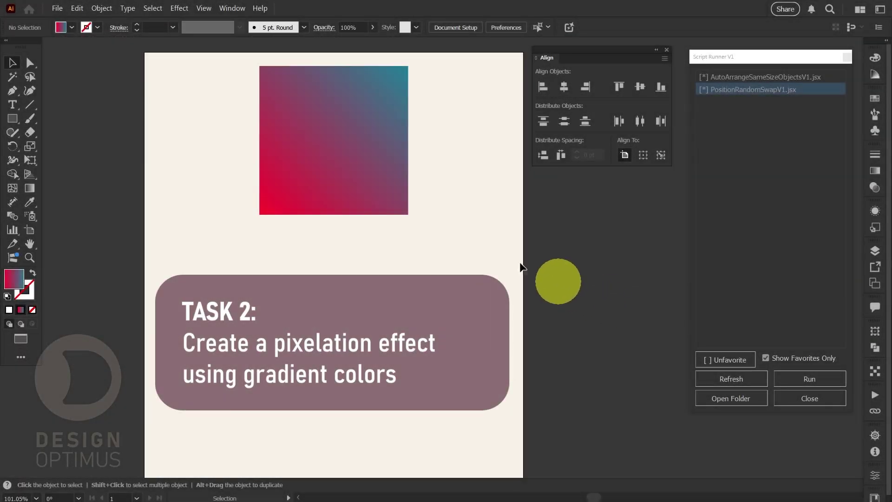
Step: Rasterize the red-to-teal gradient square as RGB at High (300 ppi) with a white background
left_click(358, 149)
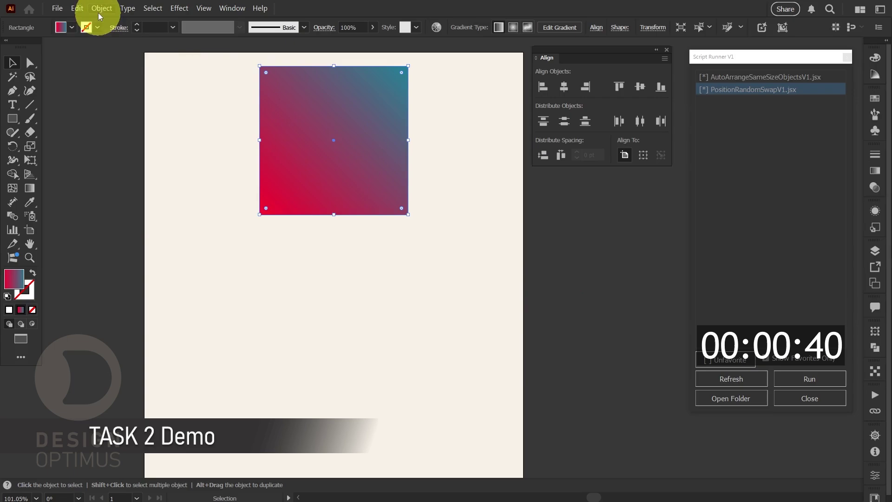
left_click(99, 8)
left_click(146, 170)
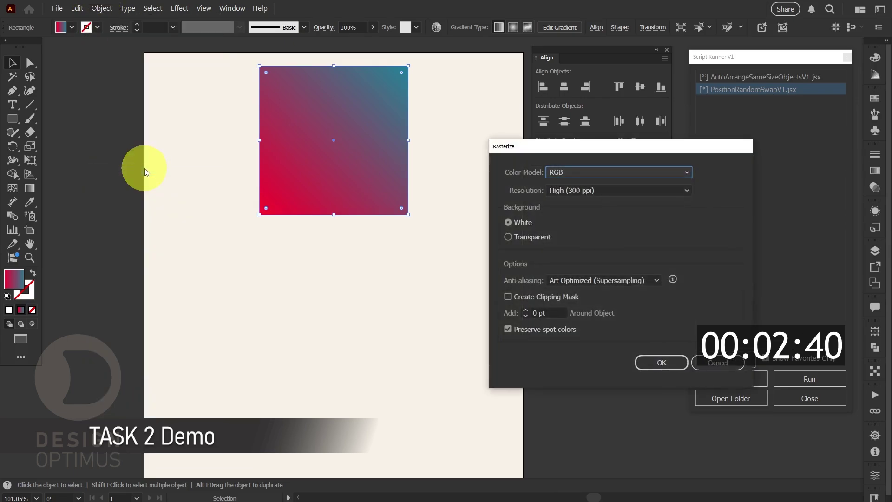
left_click(658, 366)
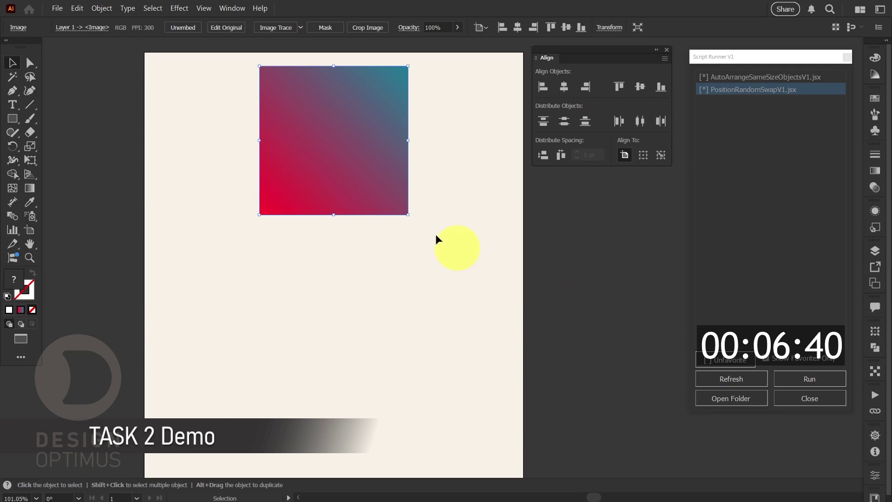
Step: Create an object mosaic of 15 by 15 colour tiles without spacing from the rasterized square, deleting the raster
left_click(100, 9)
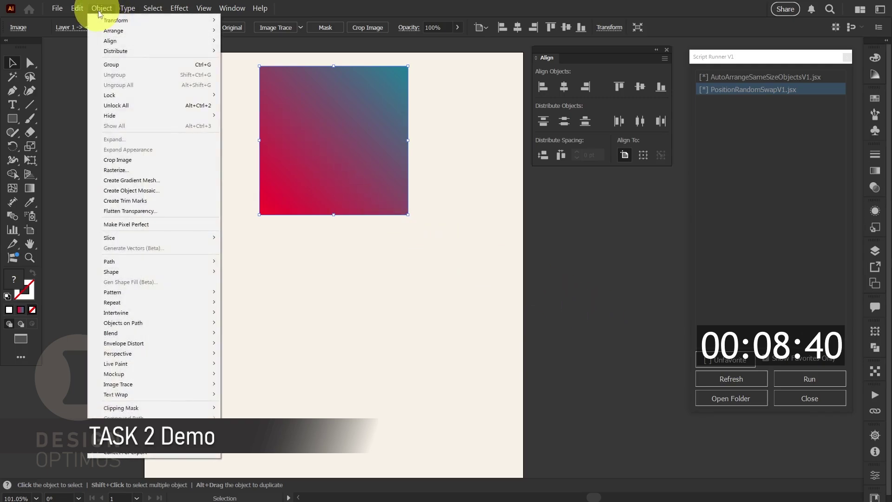
left_click(156, 191)
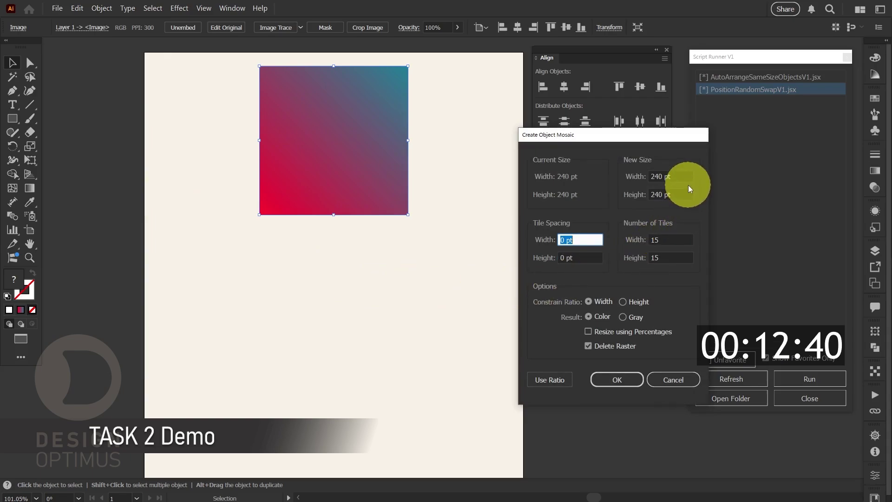
left_click(667, 238)
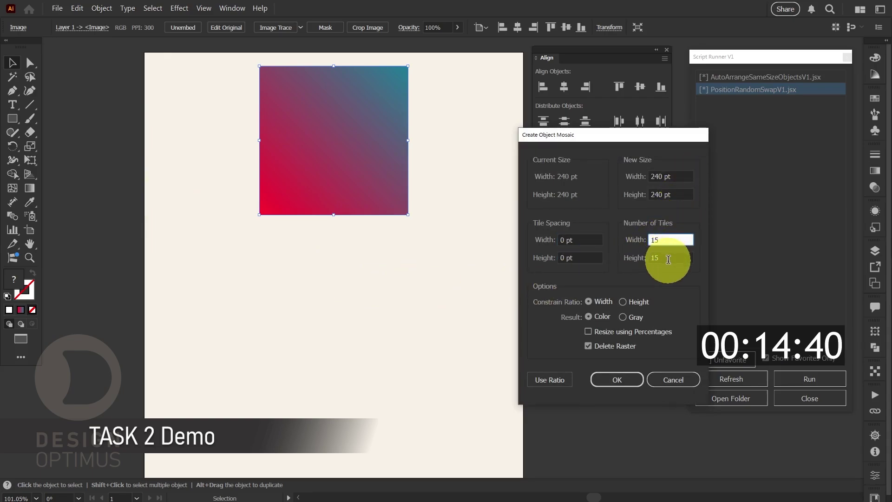
left_click(666, 257)
left_click(588, 346)
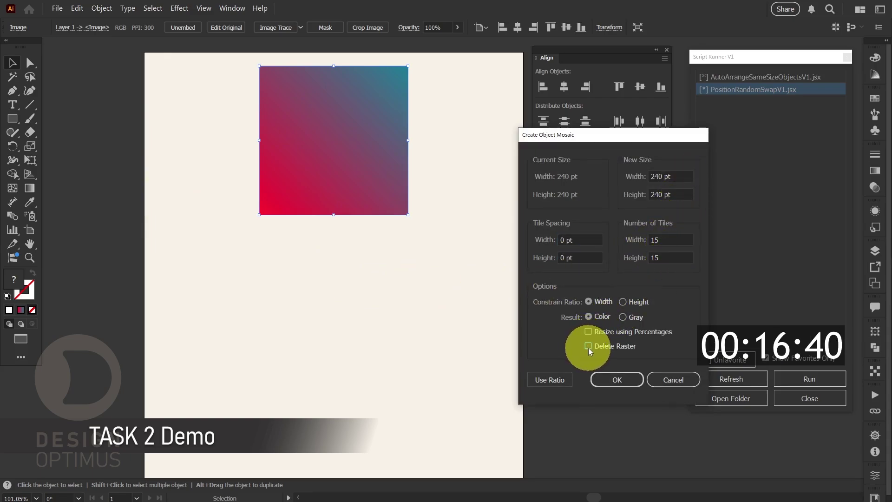
left_click(612, 375)
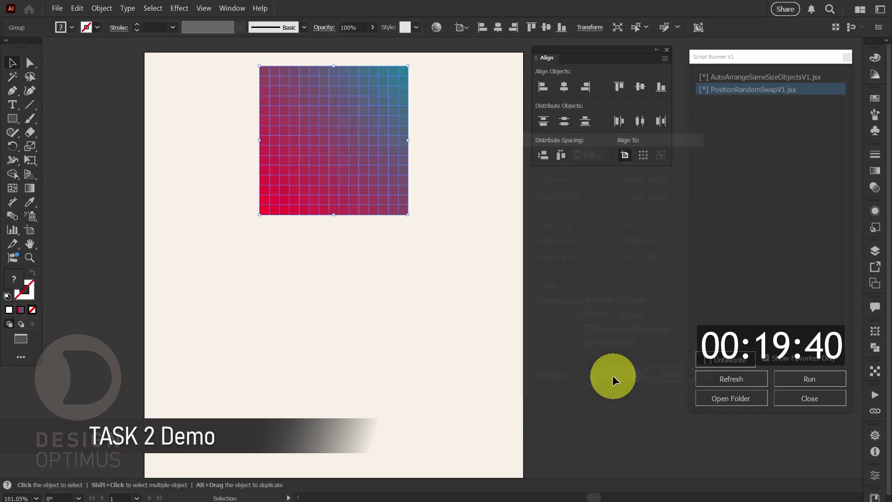
Step: Ungroup the mosaic into separate tiles and deselect them
left_click(517, 237)
left_click(355, 121)
right_click(356, 121)
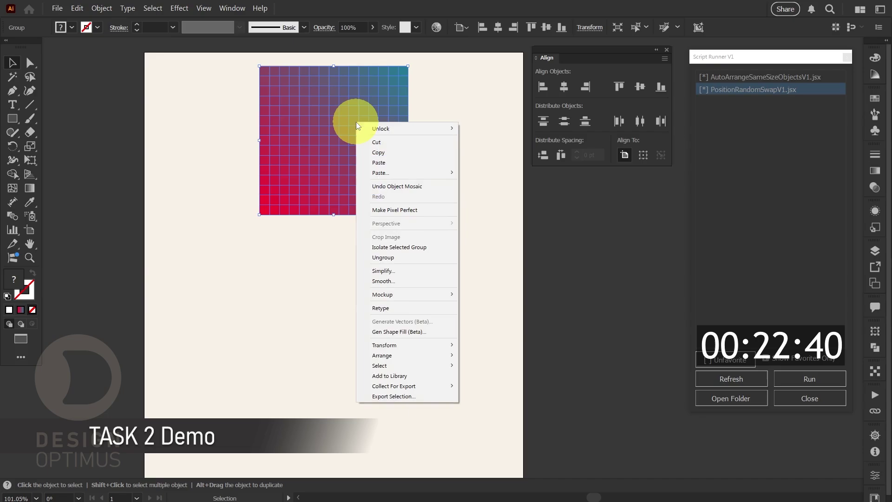
left_click(399, 258)
left_click(478, 257)
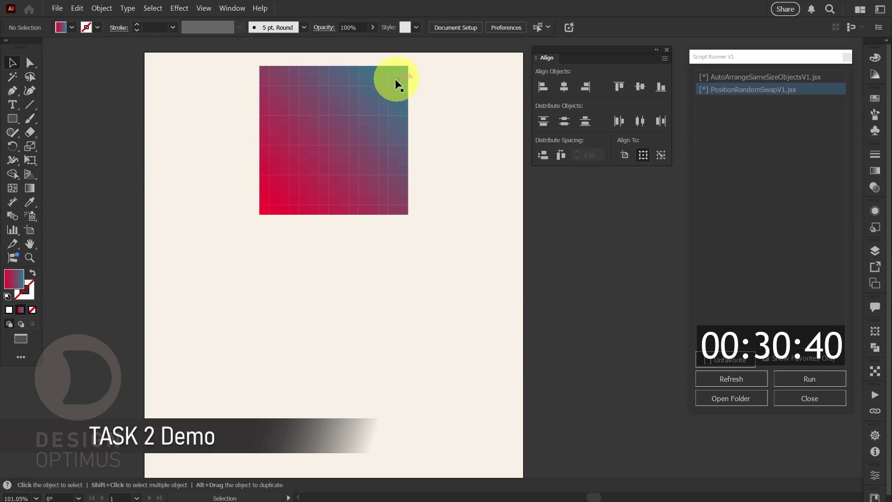
Step: Swap the two tiles near the mosaic's upper corners and pull three inner tiles out onto the empty artboard around it
mouse_move(395, 82)
left_mouse_down()
mouse_move(232, 96)
mouse_move(397, 87)
left_mouse_up()
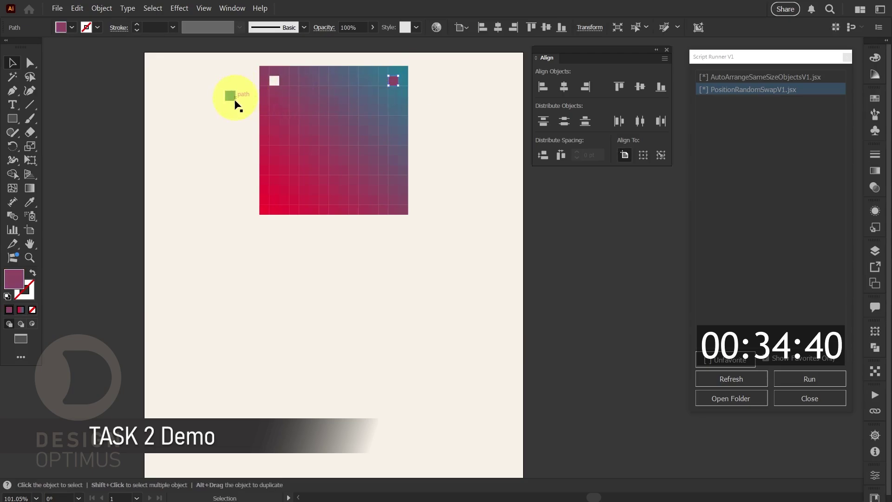
left_click_drag(235, 101, 448, 134)
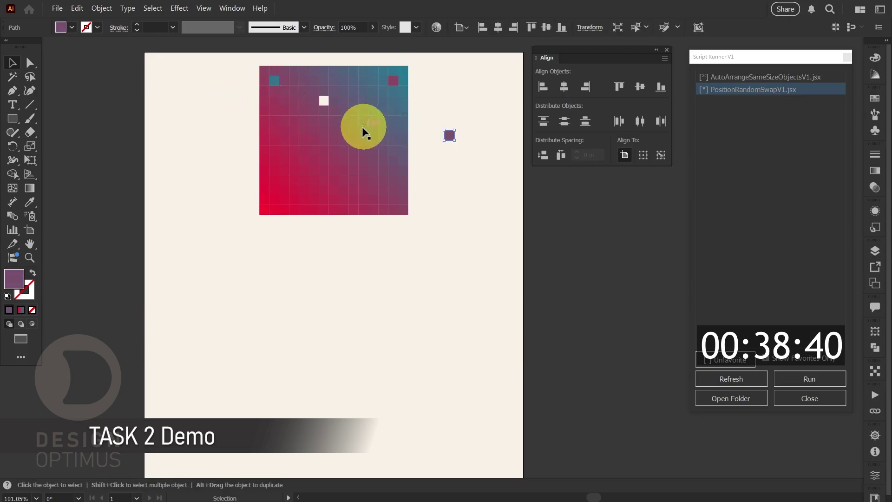
left_click_drag(361, 126, 230, 161)
left_click_drag(303, 129, 368, 235)
Step: Fill the mosaic's three empty cells with the loose tiles, exchanging the two lower ones, and deselect
left_click(450, 143)
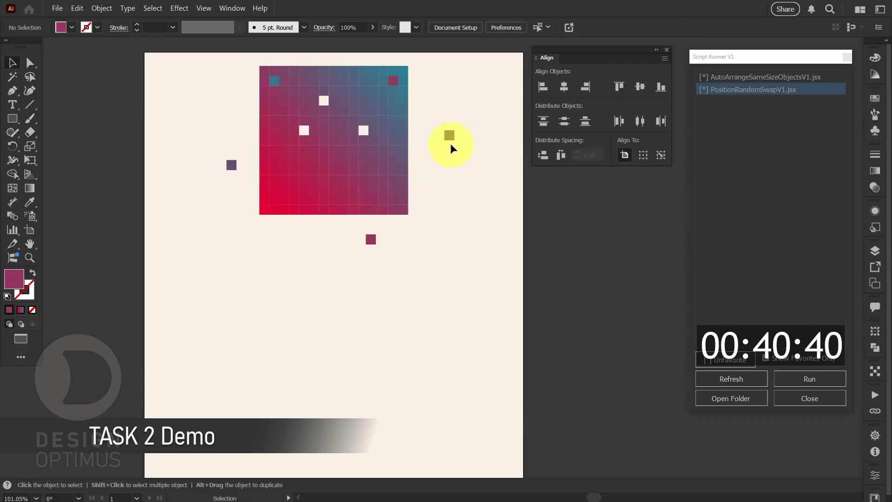
left_click_drag(448, 137, 329, 108)
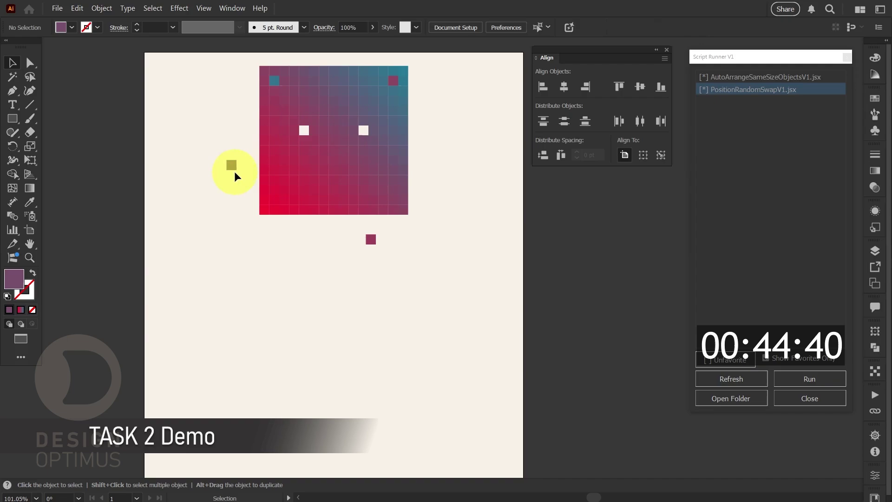
left_click_drag(234, 171, 306, 135)
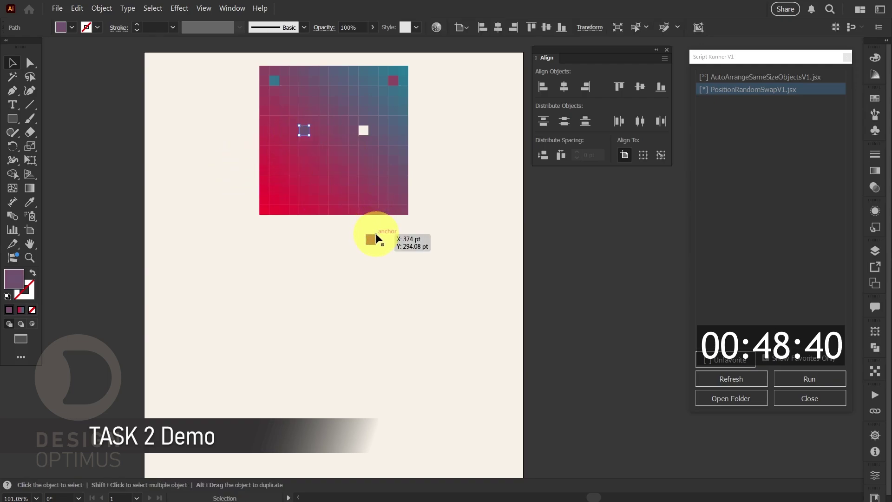
left_click_drag(377, 239, 394, 151)
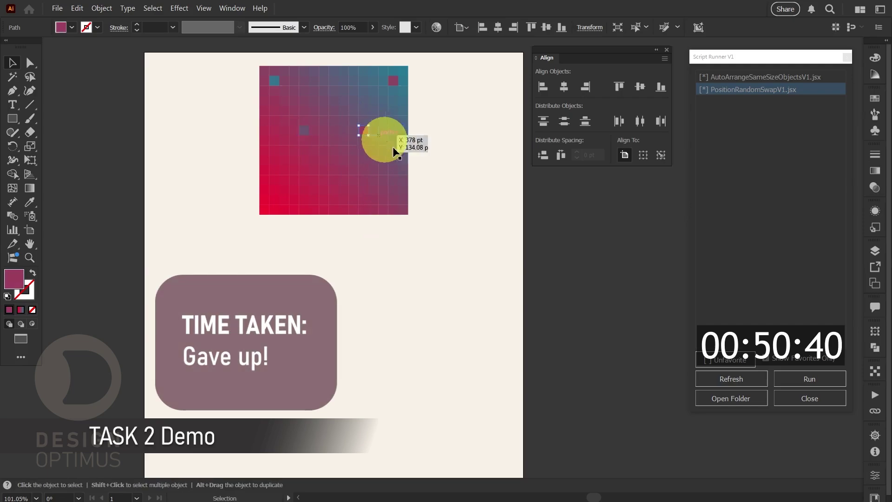
left_click(424, 205)
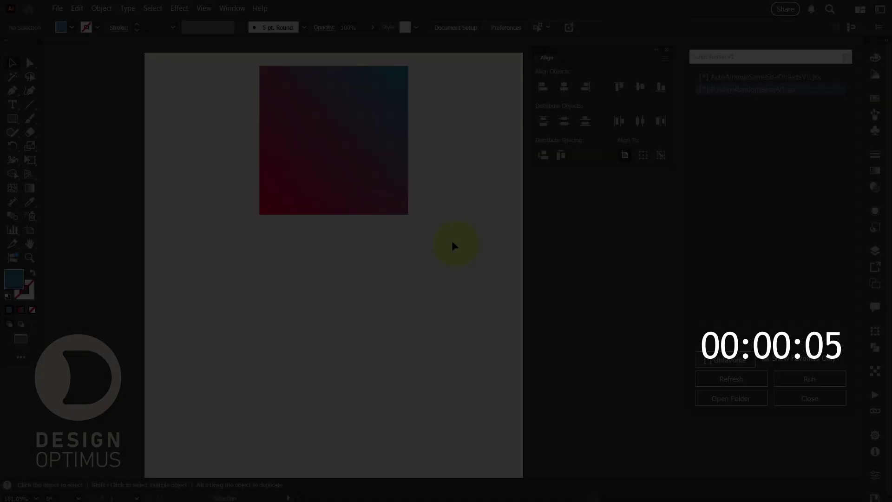
Step: Randomly swap the positions of all tiles in the gradient mosaic with the PositionRandomSwapV1.jsx script and deselect them
left_click_drag(454, 245, 250, 66)
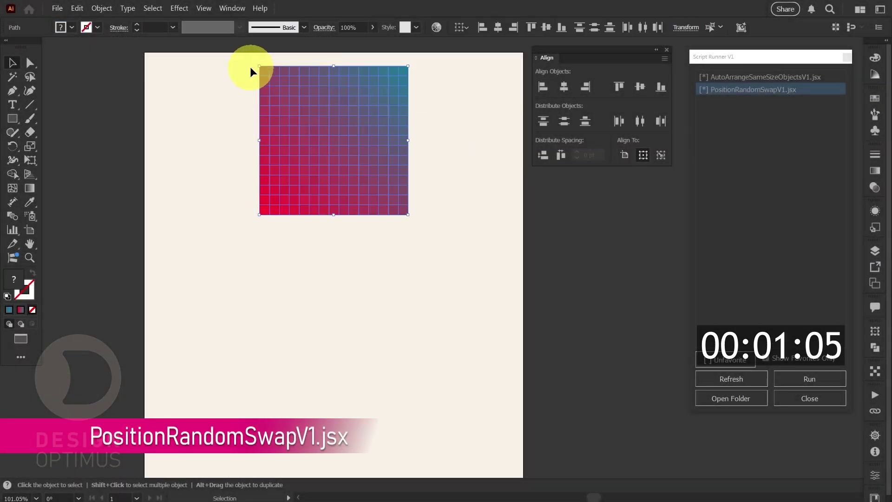
left_click(748, 90)
left_click(798, 378)
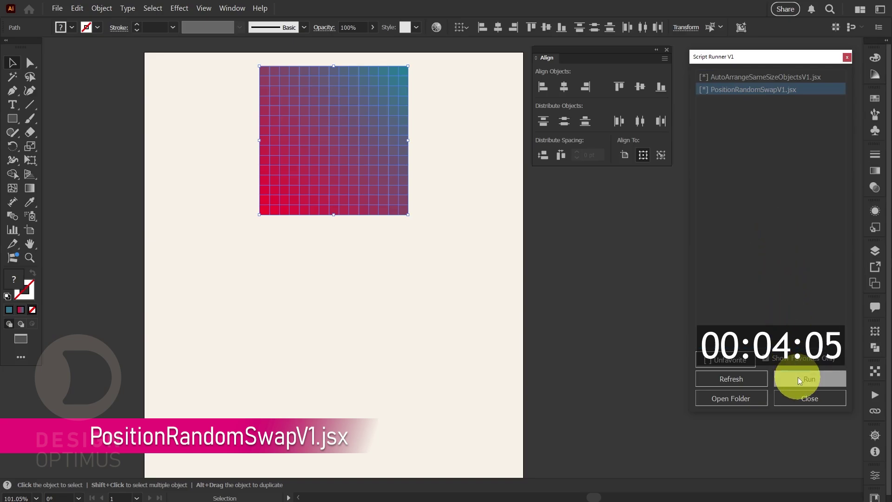
left_click(571, 255)
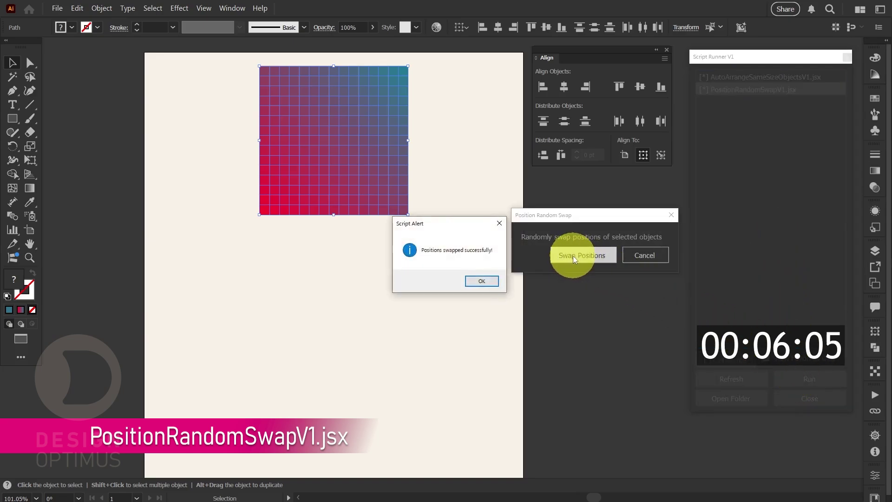
left_click(481, 282)
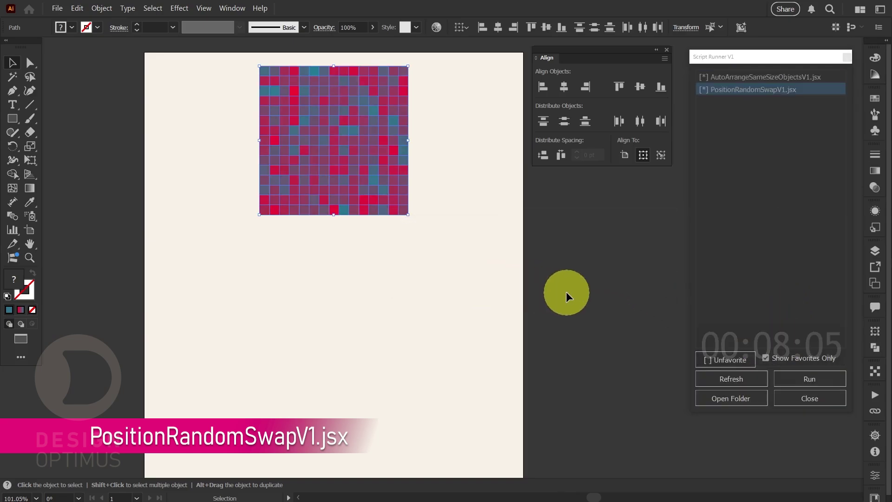
left_click(565, 291)
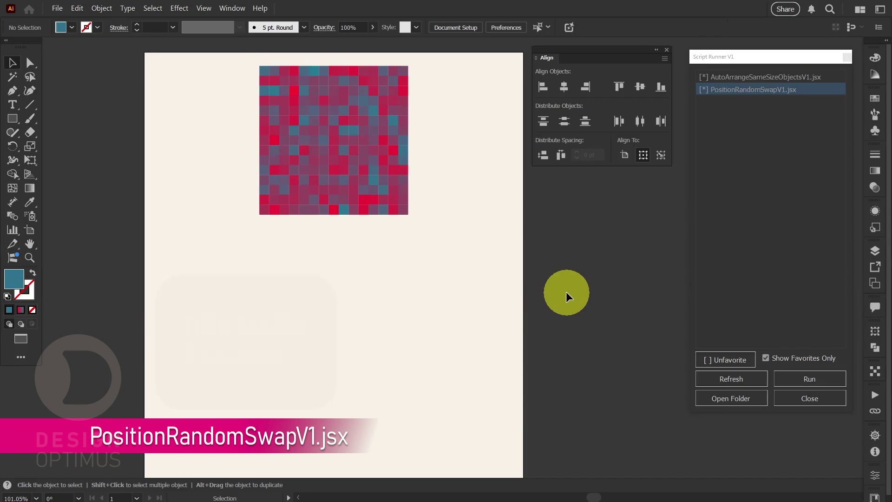
Step: Run PositionRandomSwapV1.jsx a second time on all mosaic tiles to reshuffle them, and clear the selection
left_click_drag(436, 234, 250, 66)
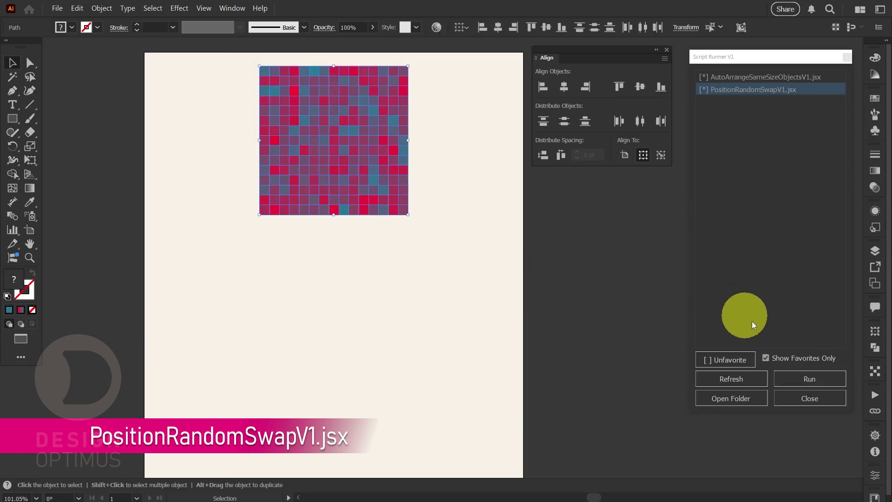
left_click(794, 92)
left_click(823, 380)
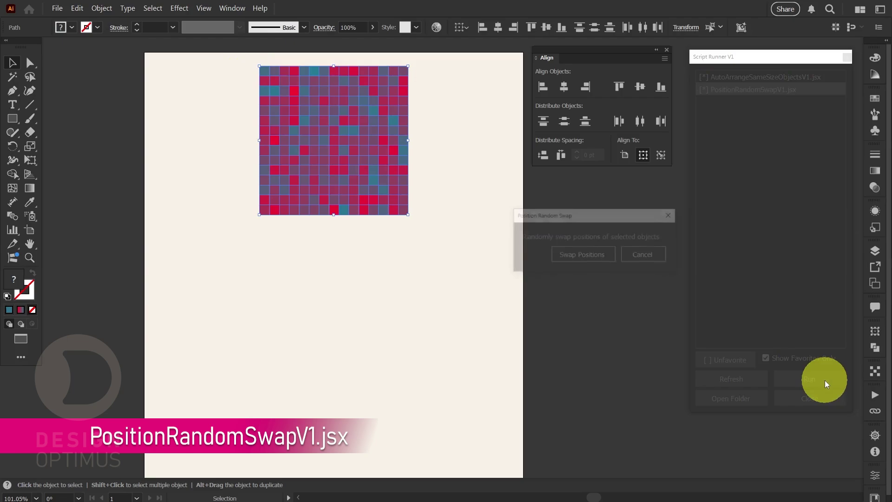
left_click(596, 255)
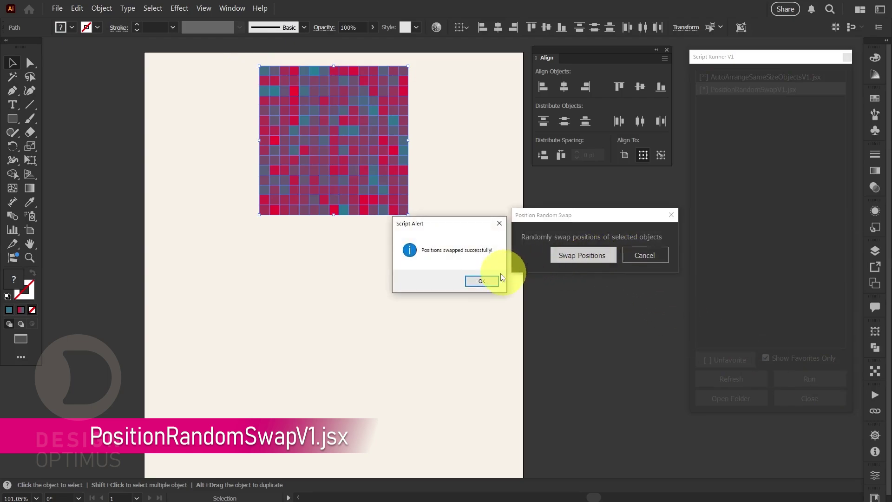
left_click(479, 280)
left_click(581, 254)
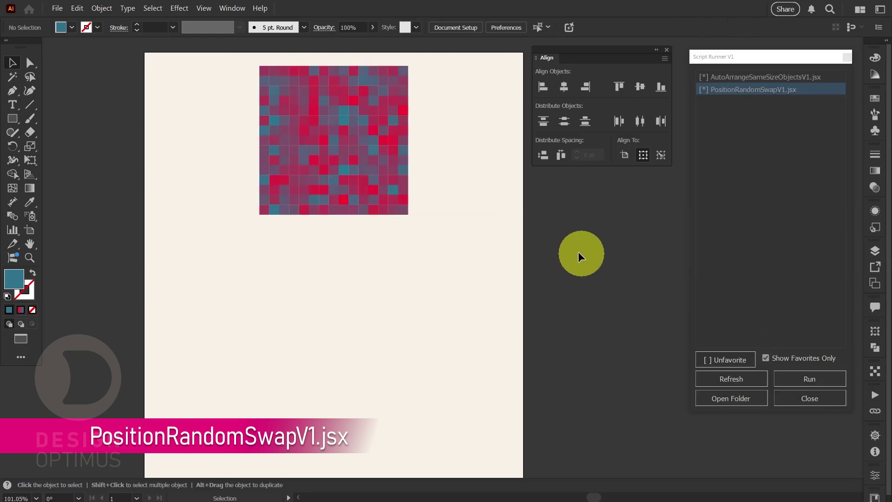
Step: Start AutoArrangeSameSizeObjectsV1.jsx on all shuffled mosaic tiles and set the number of columns to 15
left_click_drag(397, 205, 260, 68)
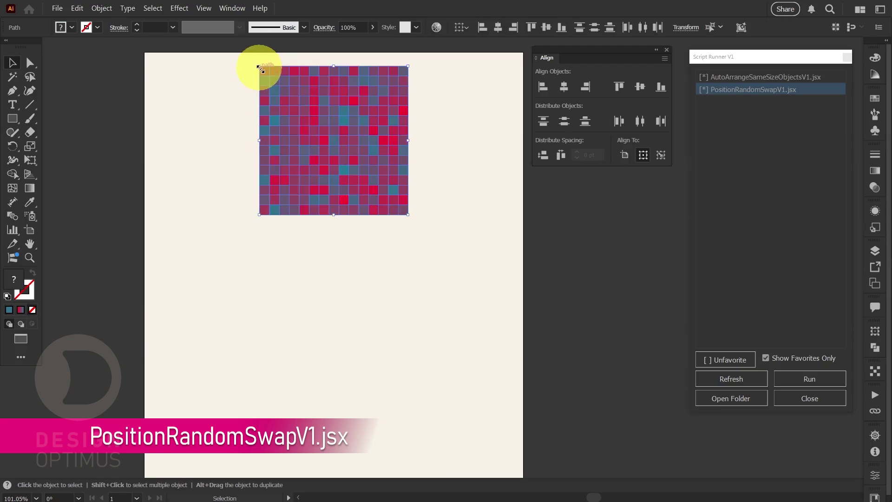
left_click(768, 78)
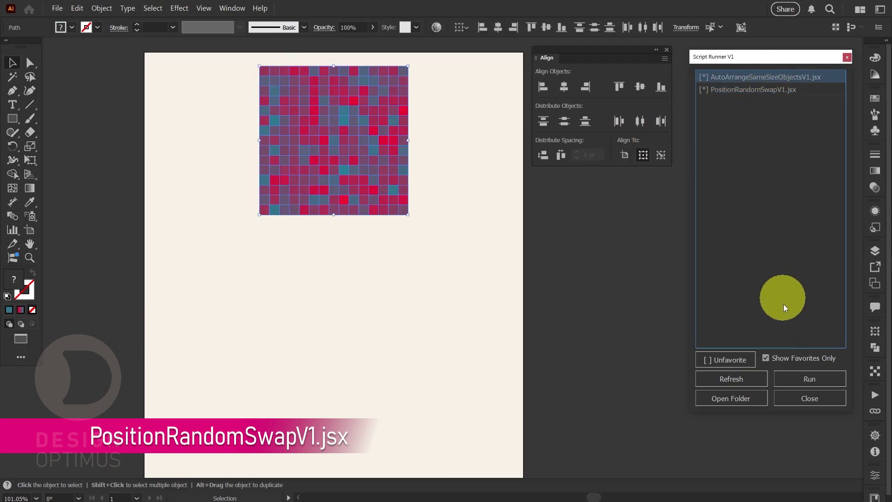
left_click(795, 380)
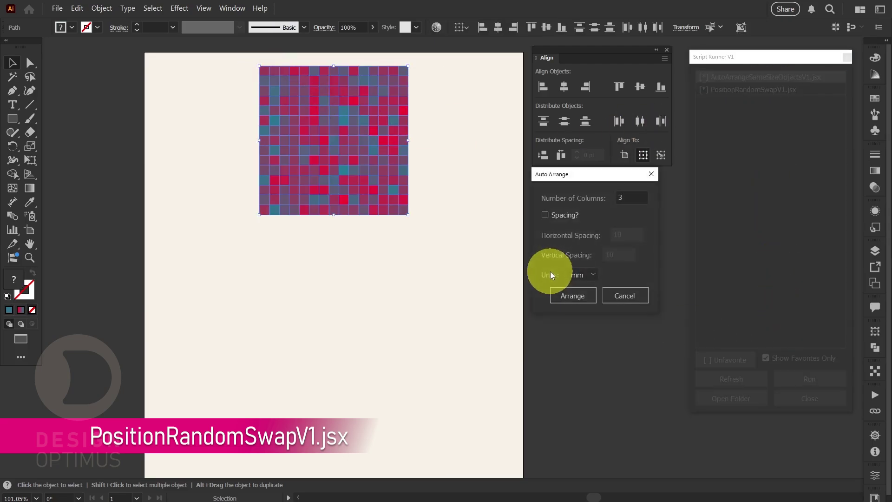
double_click(628, 198)
type("15")
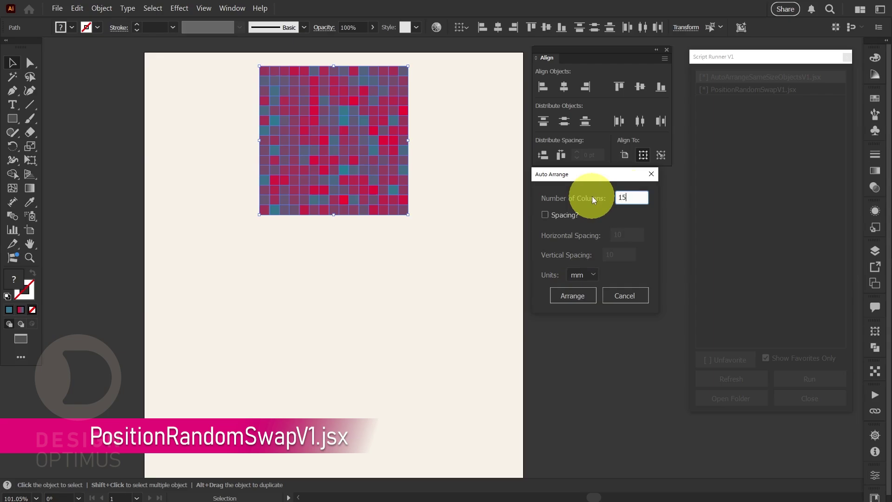
Step: Enable spacing with 3 px horizontally and vertically, and arrange the tiles into the grid
left_click(547, 213)
double_click(624, 235)
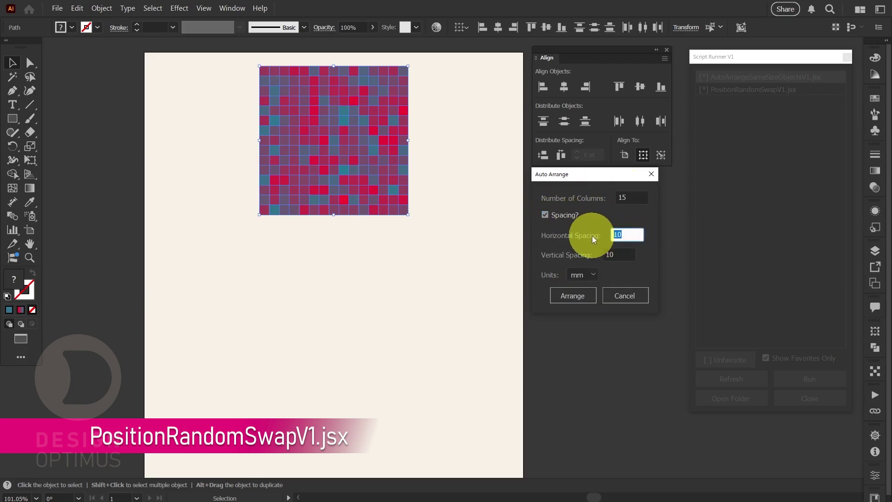
type("3")
key("Tab")
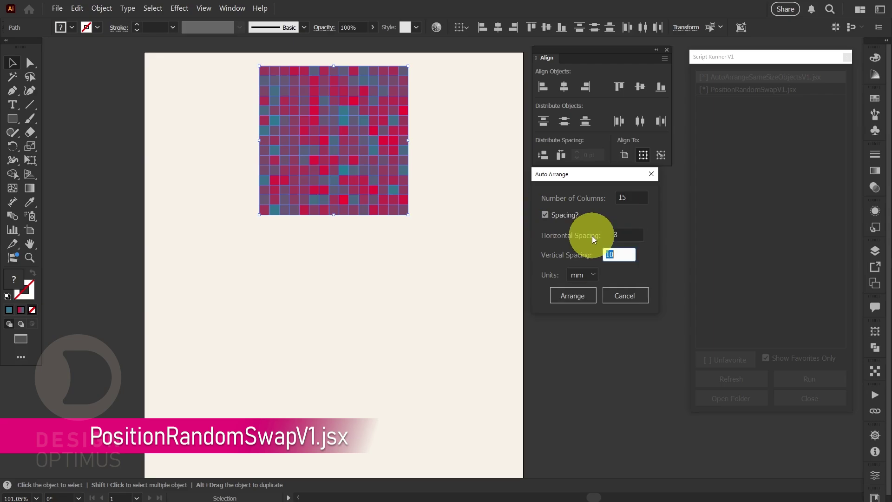
type("3")
left_click(584, 272)
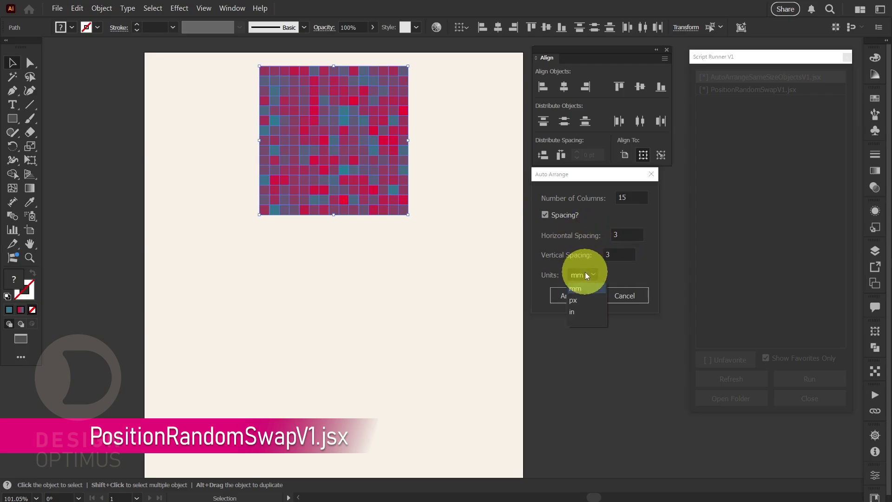
left_click(581, 302)
left_click(572, 297)
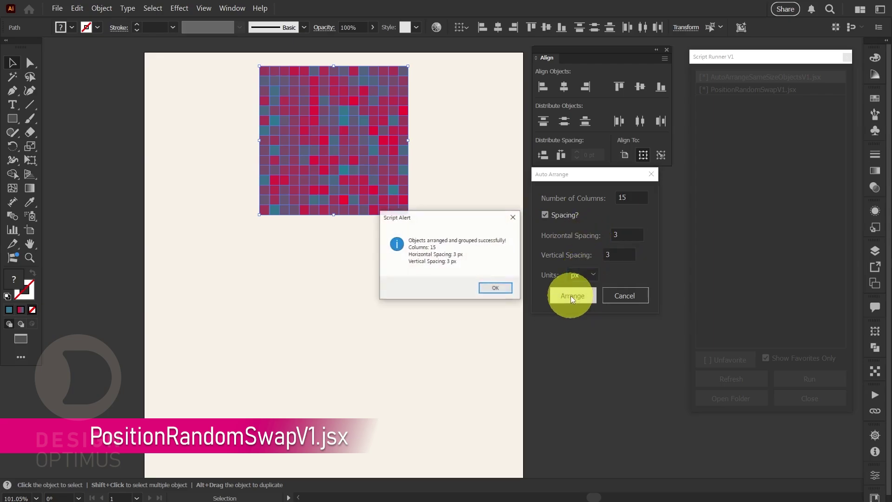
left_click(495, 289)
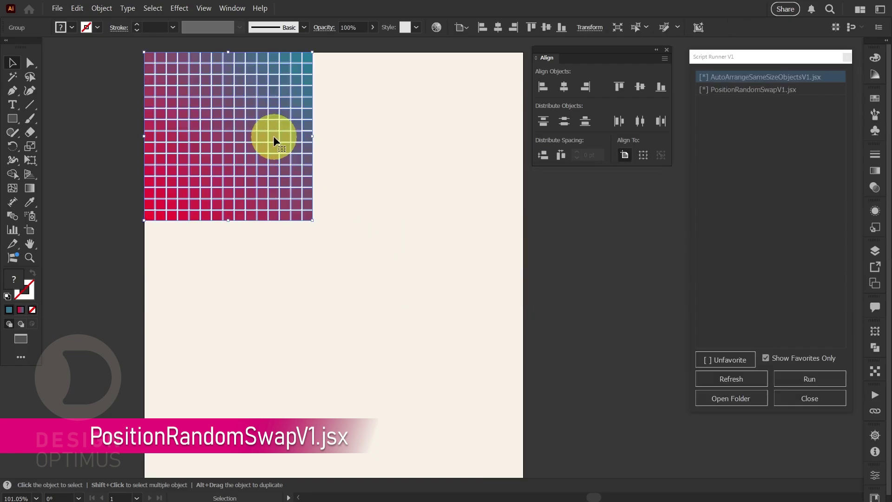
Step: Move the spaced tile grid from the artboard's corner to its upper middle and ungroup it into separate tiles
left_click_drag(273, 135, 373, 208)
left_click(558, 246)
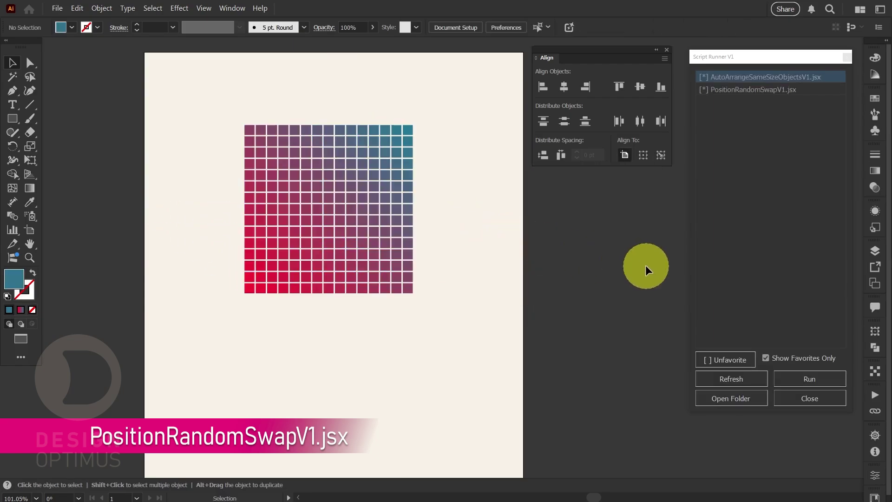
key("Down")
right_click(398, 148)
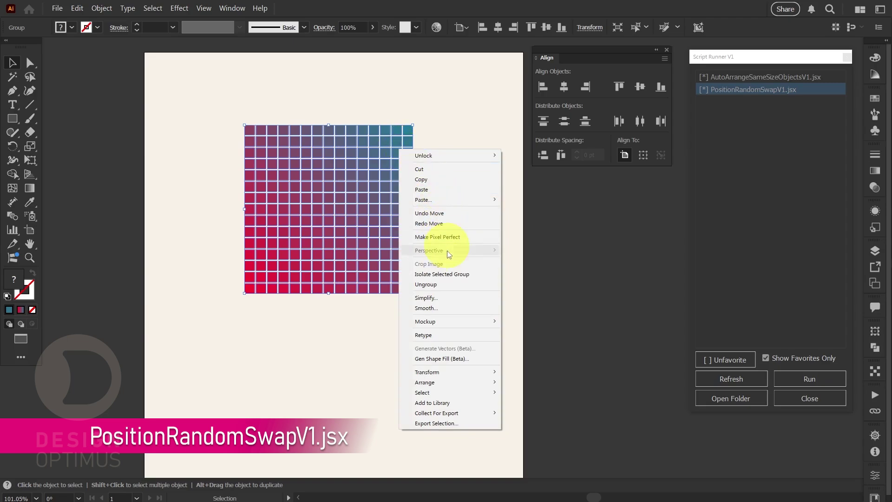
left_click(445, 283)
left_click(531, 291)
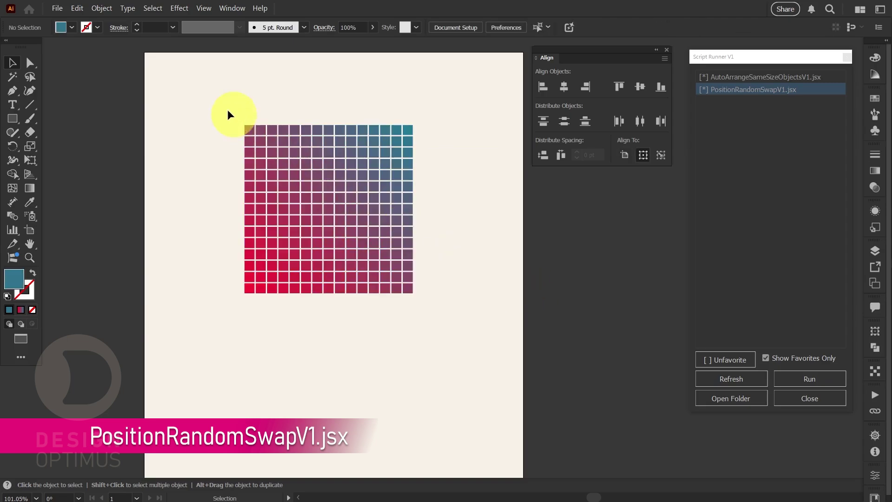
Step: Randomly swap the positions of all tiles in the spaced grid with PositionRandomSwapV1.jsx and deselect them
left_click_drag(222, 104, 420, 325)
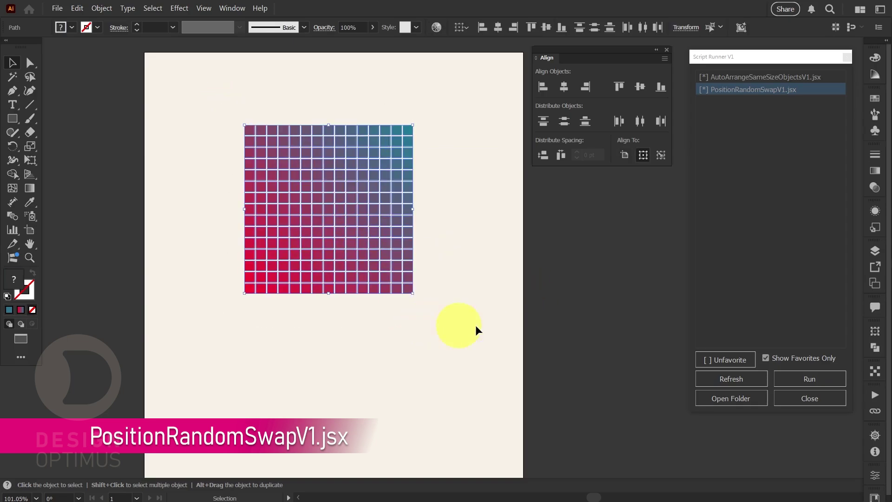
left_click(815, 376)
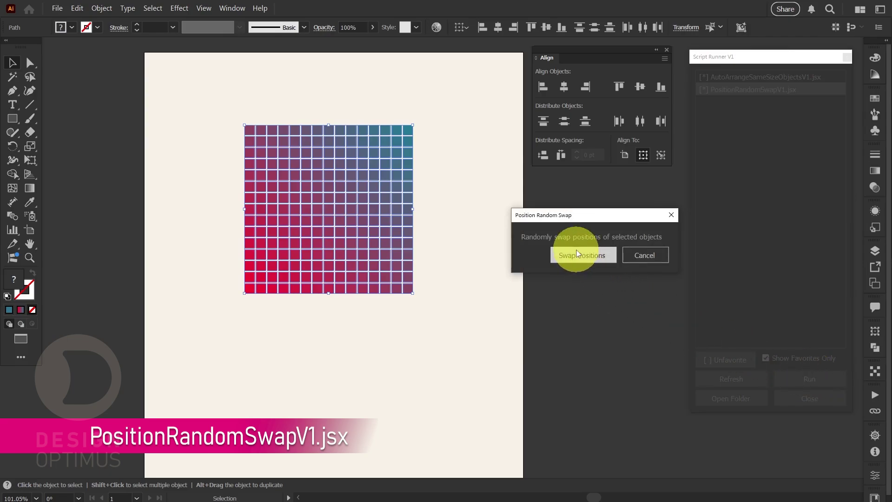
left_click(578, 255)
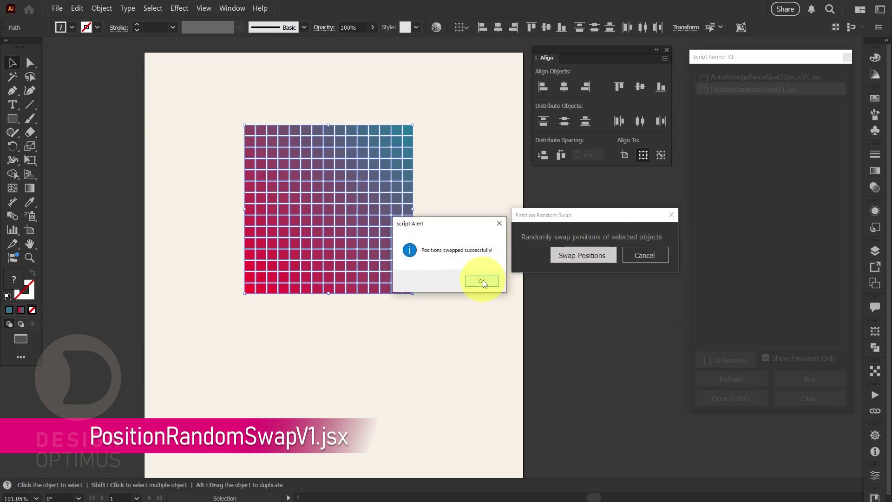
left_click(482, 281)
left_click(631, 261)
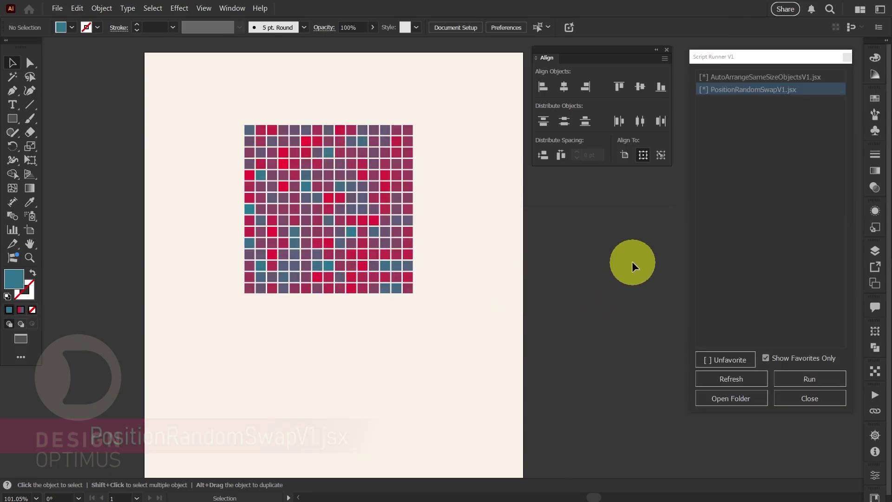